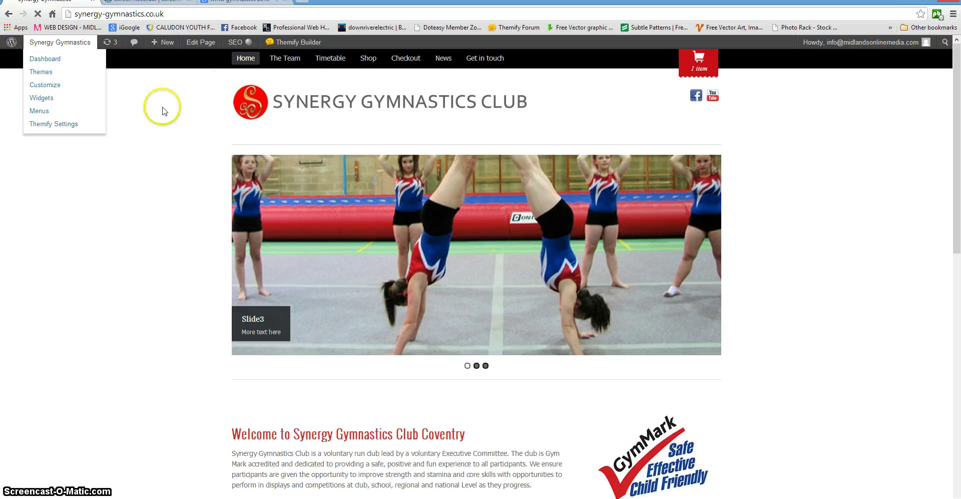
- Look over the site's WordPress dashboard and the content of its public home page
scroll(171, 48, down, 7)
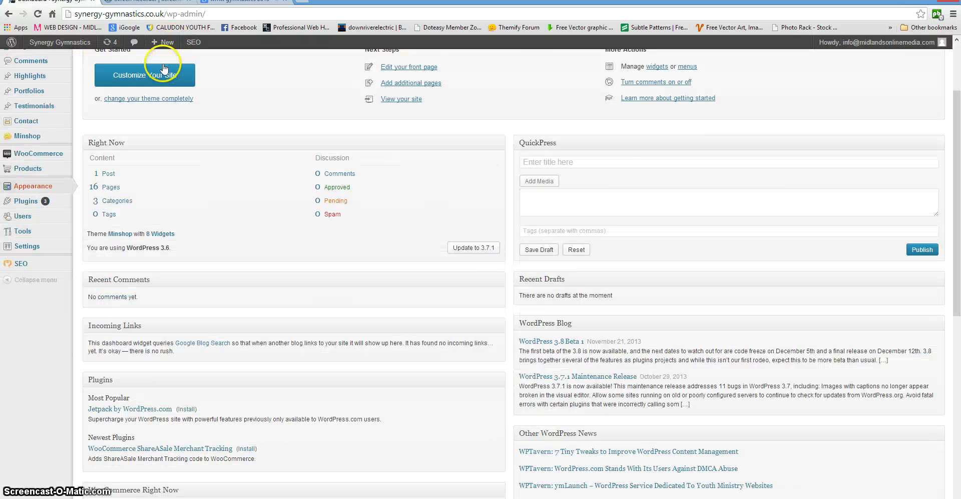
scroll(168, 55, up, 7)
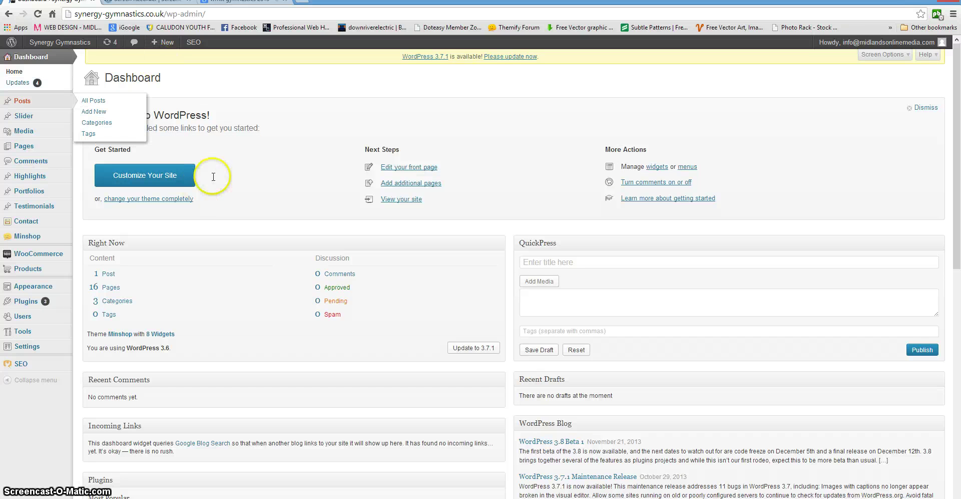
click(192, 104)
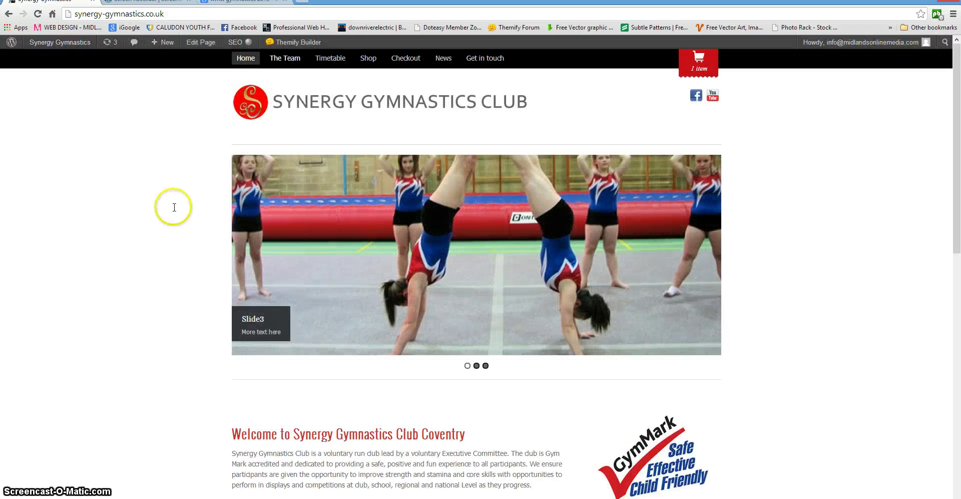
scroll(173, 207, down, 1)
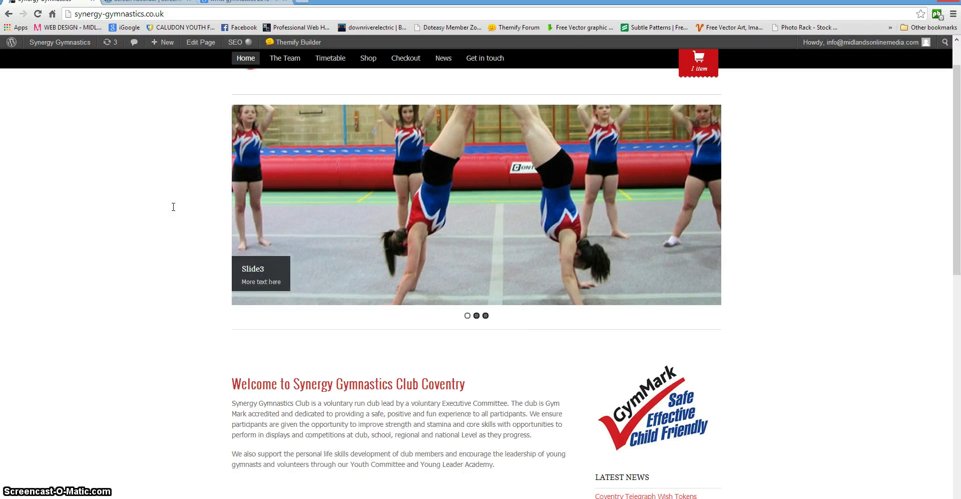
scroll(620, 226, up, 1)
click(176, 195)
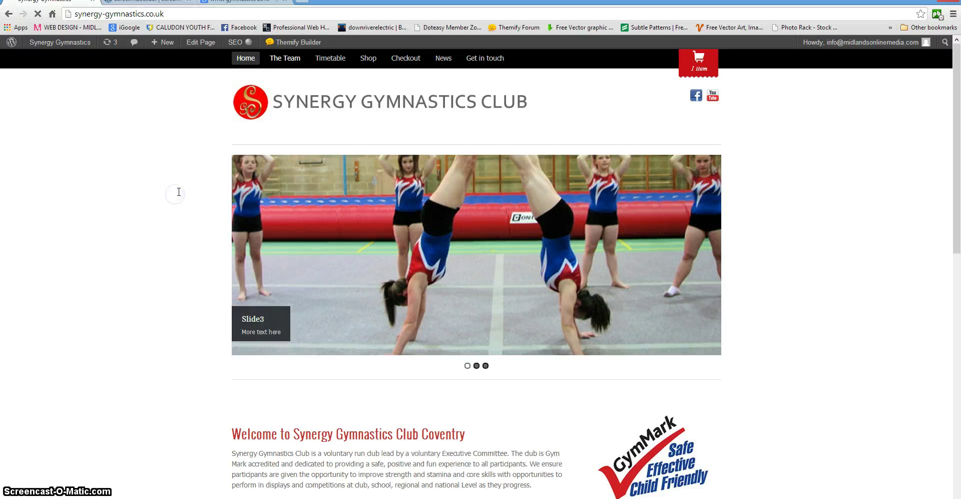
scroll(179, 191, down, 4)
scroll(179, 192, up, 4)
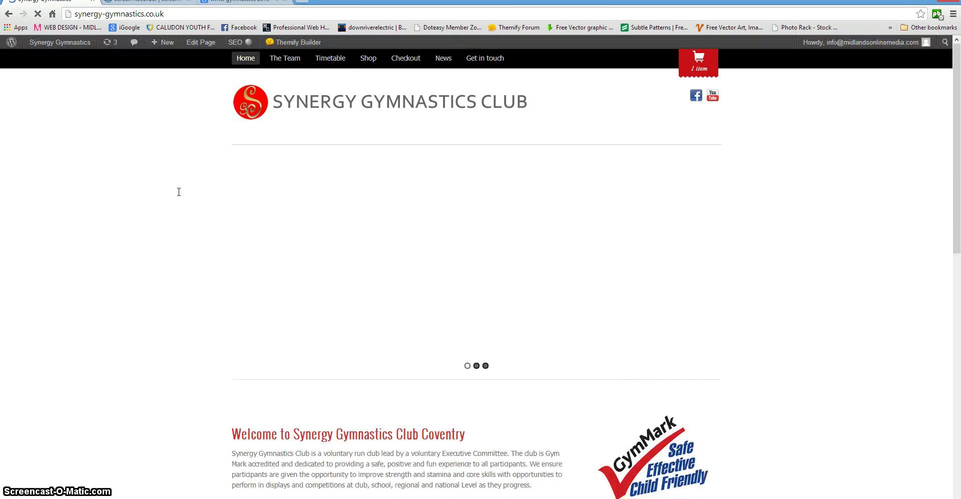
scroll(208, 118, down, 5)
scroll(209, 118, up, 5)
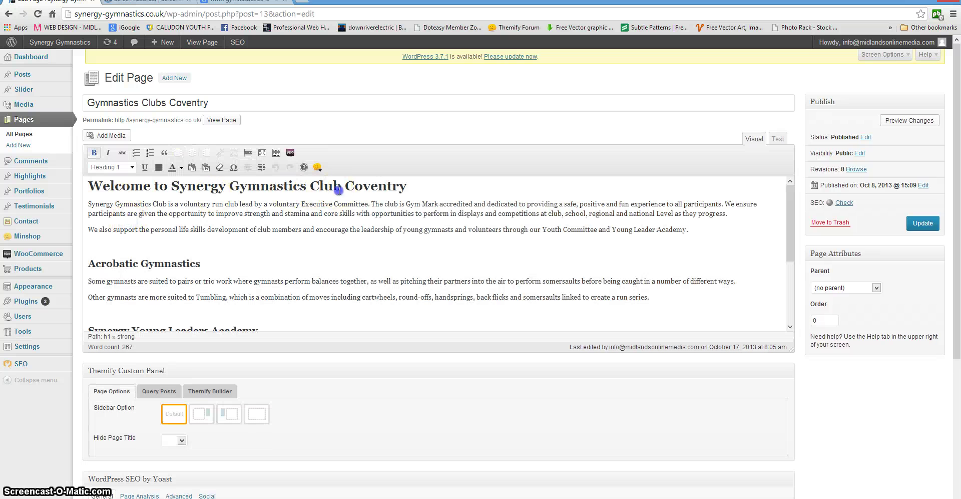
- Toggle the Kitchen Sink formatting row of the home page's editor off and back on
click(148, 222)
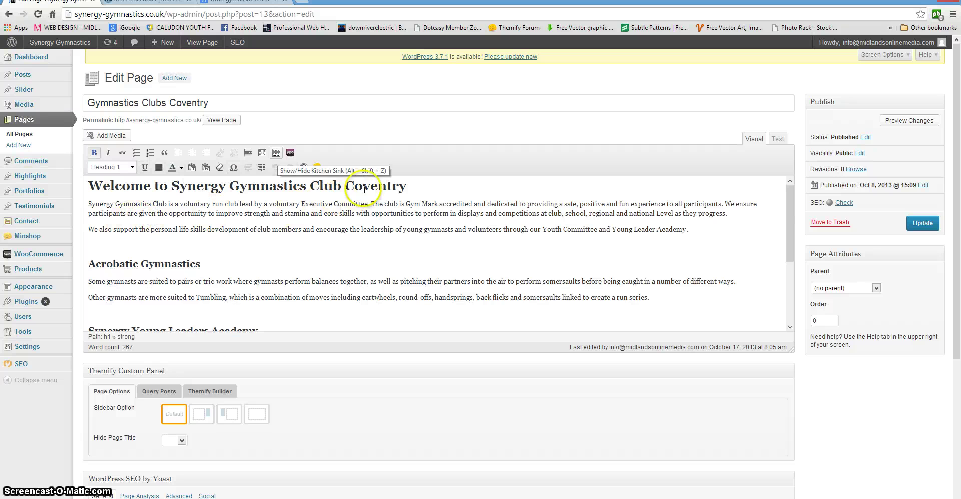
key(alt+shift+z)
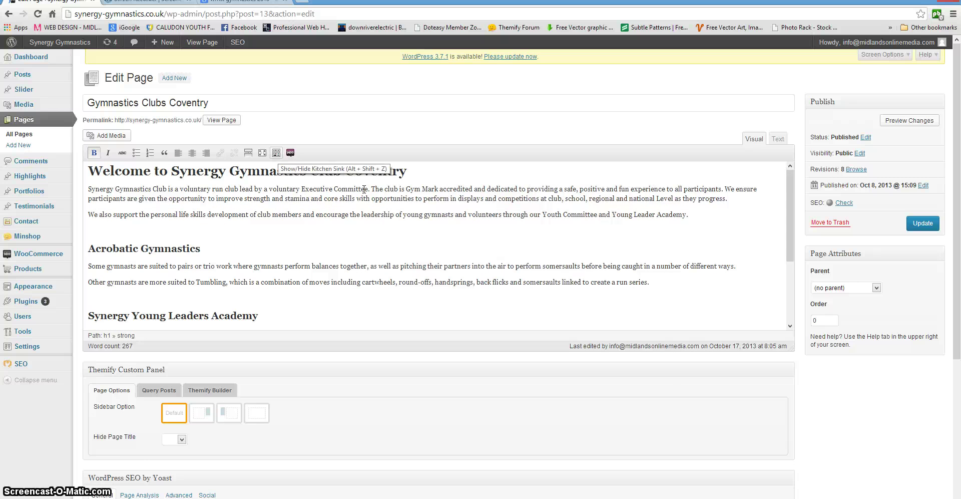
key(alt+shift+z)
key(alt+shift+z)
key(alt+shift+z)
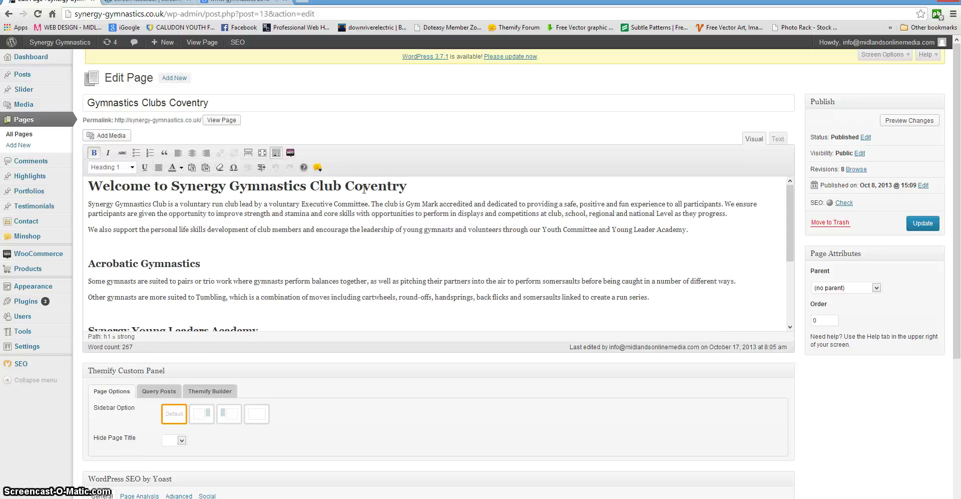
key(alt+shift+z)
key(alt+shift+z)
- Add the paragraph "This is how you add, edit or delete text" after the sentence ending "Young Leader Academy."
key(Down)
key(Down)
key(Down)
key(End)
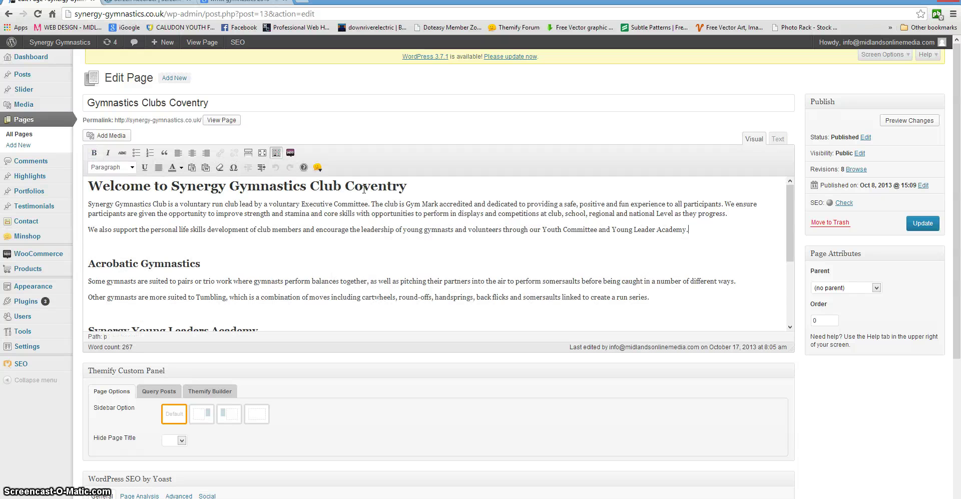
key(Return)
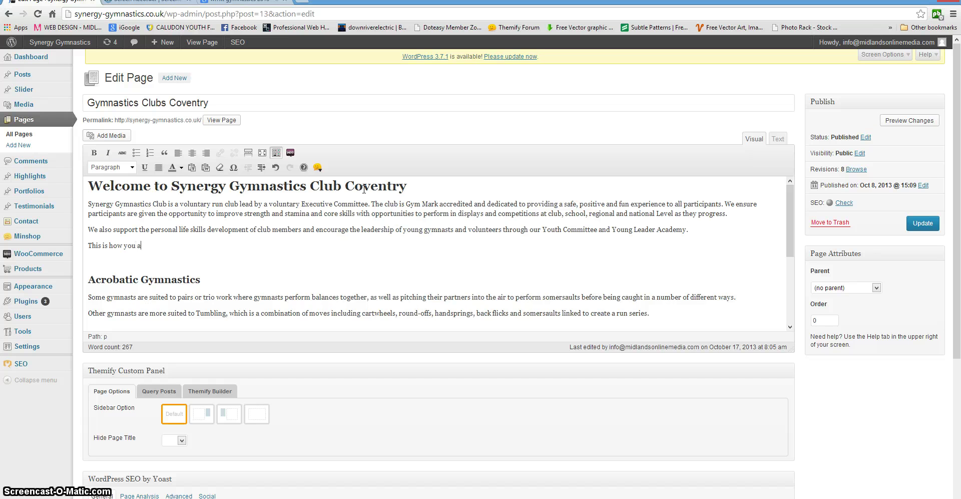
text(This is how you add, edit or delete text)
- Colour the whole new sentence "This is how you add, edit or delete text" red
key(shift+Up)
key(shift+Down)
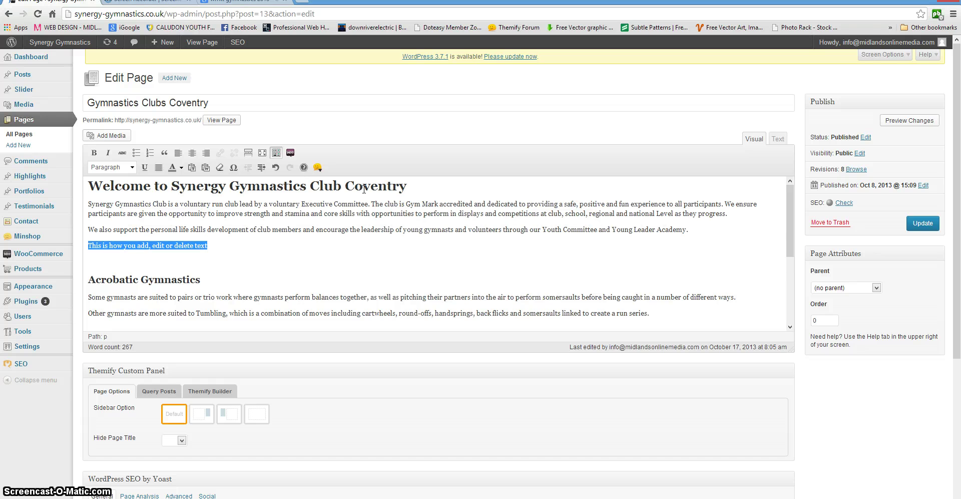
click(182, 167)
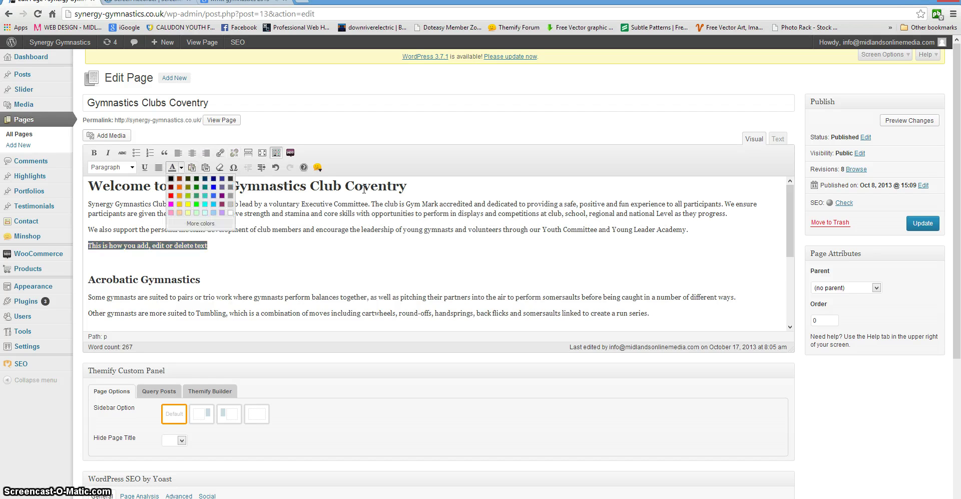
click(170, 195)
click(208, 245)
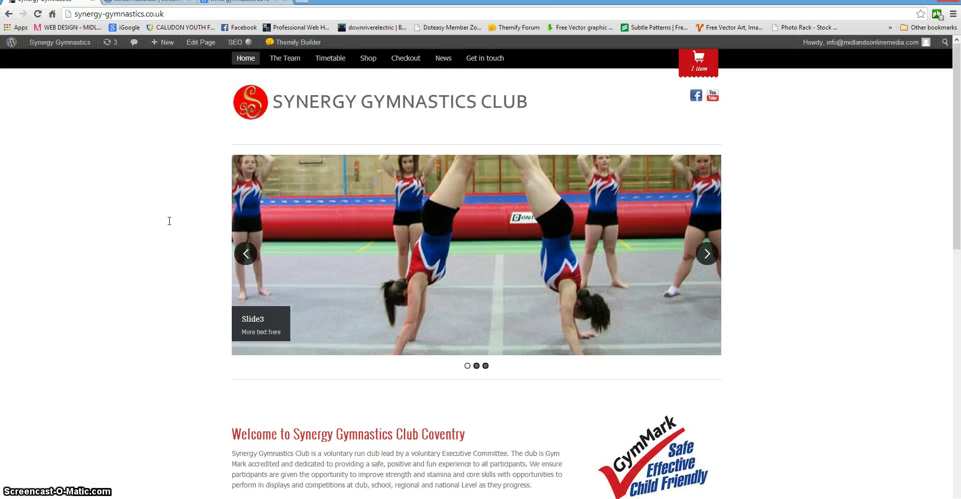
- Check the added sentence on the public home page, above the Acrobatic Gymnastics section
scroll(169, 221, down, 5)
key(shift+Home)
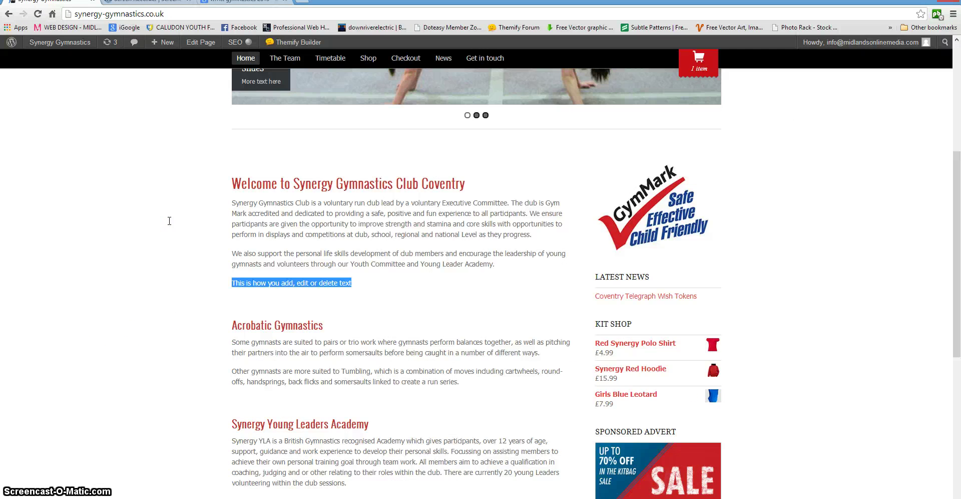
click(169, 220)
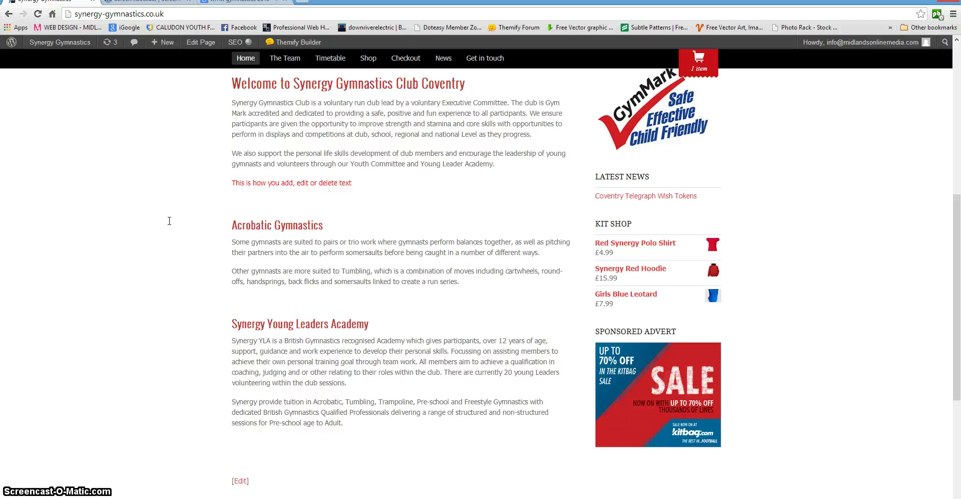
scroll(170, 220, up, 3)
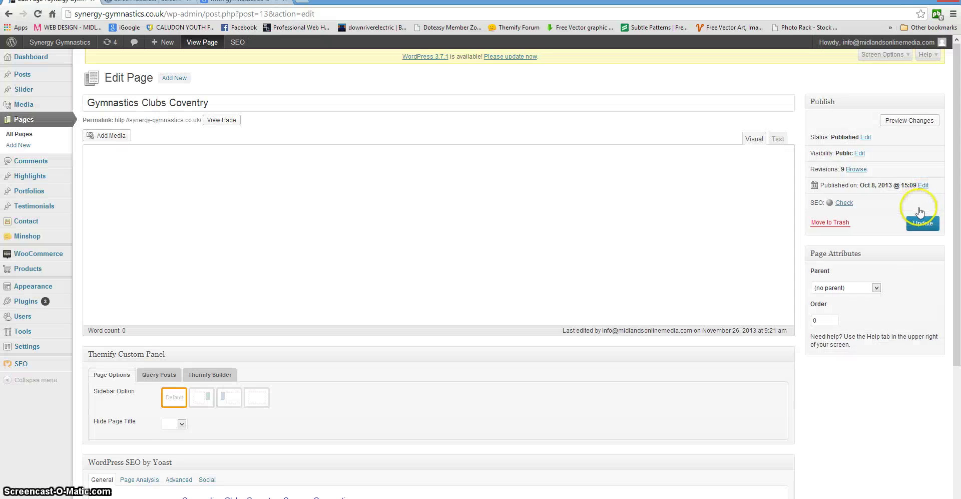
- Delete the red sentence and its leftover blank line from the home page content, and update the page
scroll(436, 250, down, 1)
drag(207, 195, 105, 195)
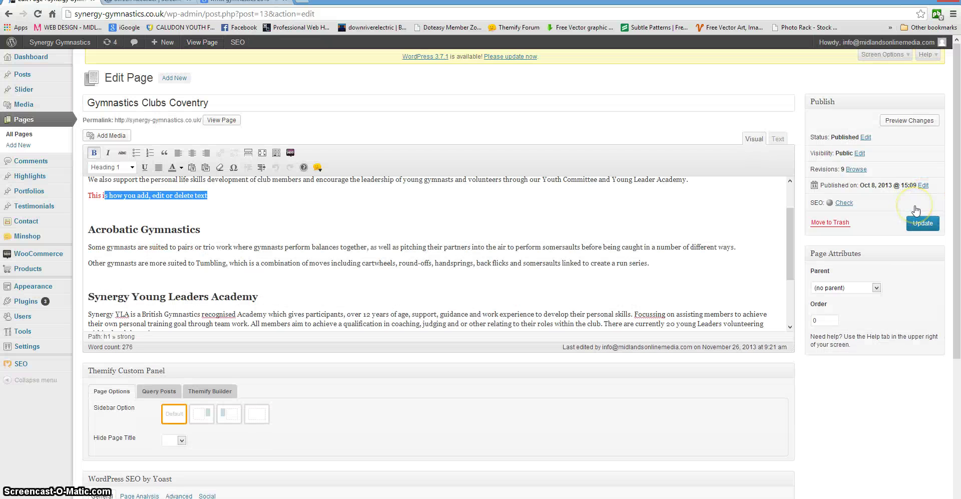
key(shift+Left)
key(shift+Left)
key(shift+Left)
key(shift+Left)
key(shift+Left)
key(shift+Left)
key(Delete)
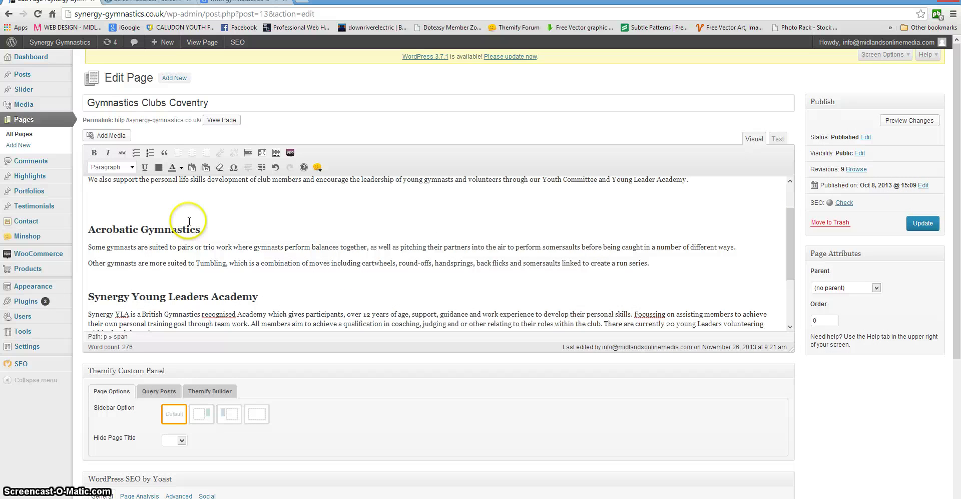
key(Delete)
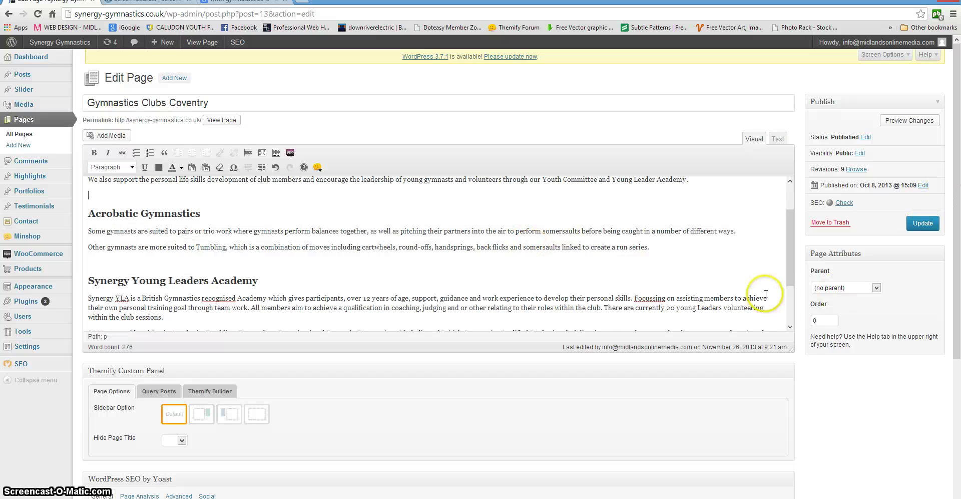
key(alt+p)
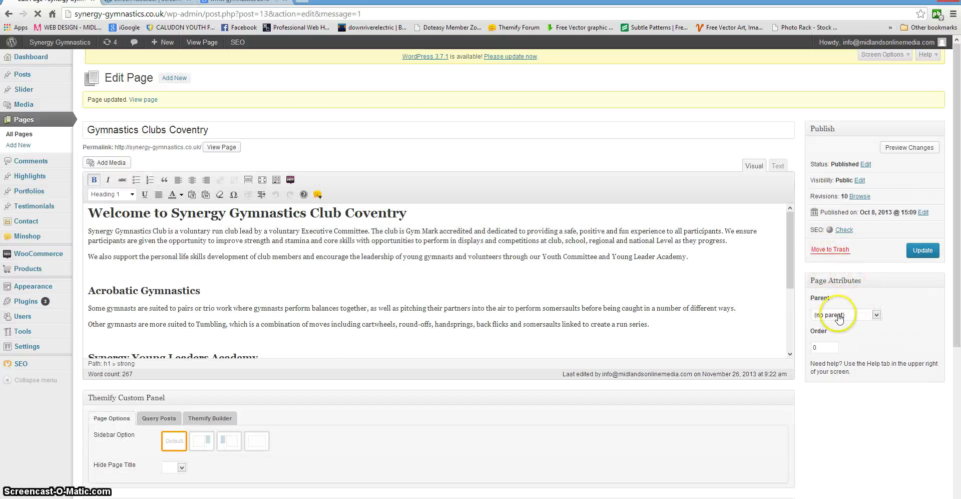
- Check the welcome section of the public home page after removing the sentence
scroll(842, 331, down, 3)
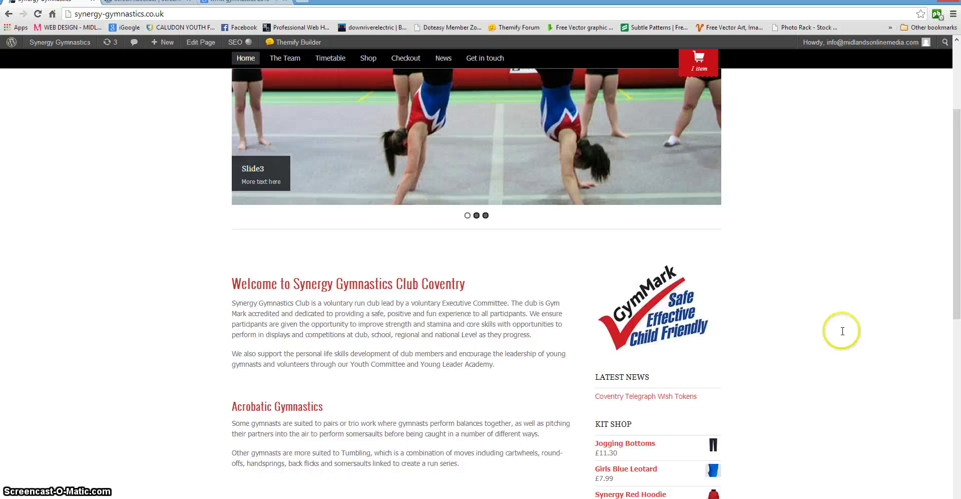
scroll(842, 331, down, 1)
scroll(843, 331, up, 4)
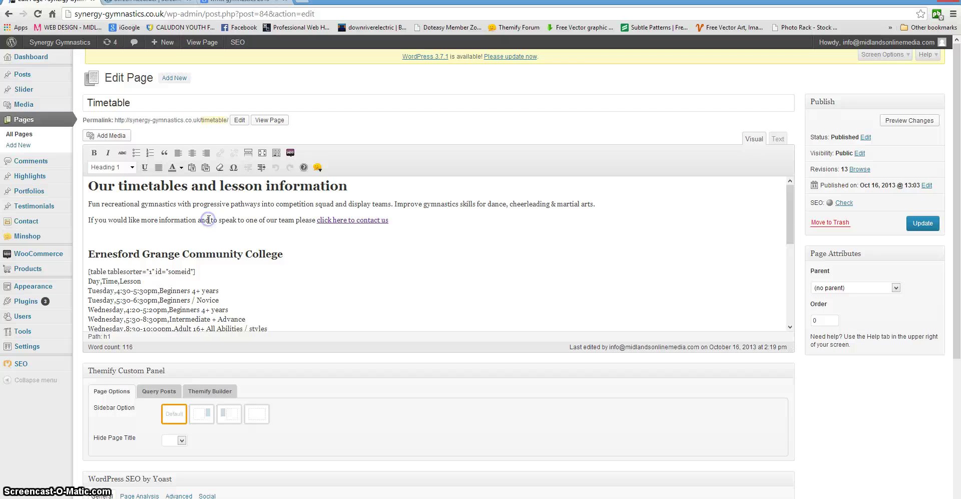
- Examine the Timetable page's editor content, especially the comma-separated day, time and lesson entries for Ernesford Grange Community College
scroll(209, 219, down, 2)
scroll(214, 216, up, 5)
scroll(214, 217, down, 5)
scroll(839, 282, down, 1)
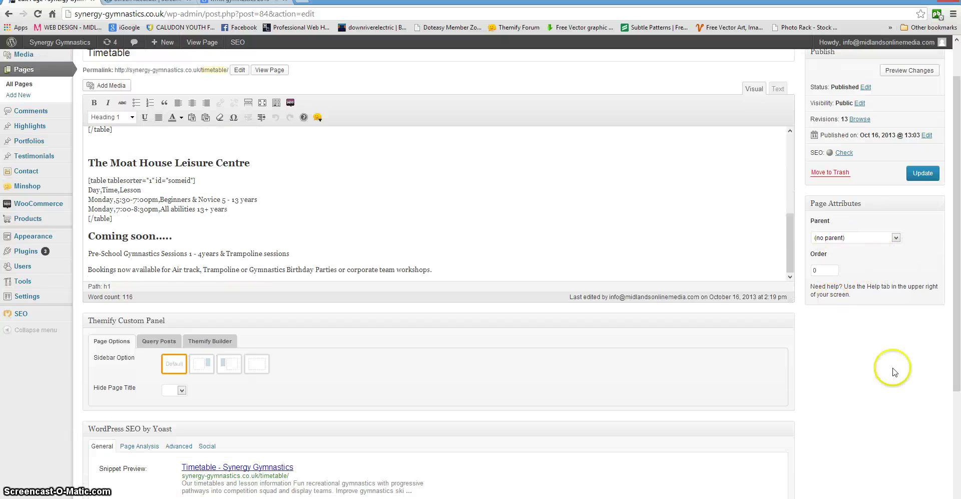
scroll(848, 359, up, 5)
scroll(848, 356, down, 1)
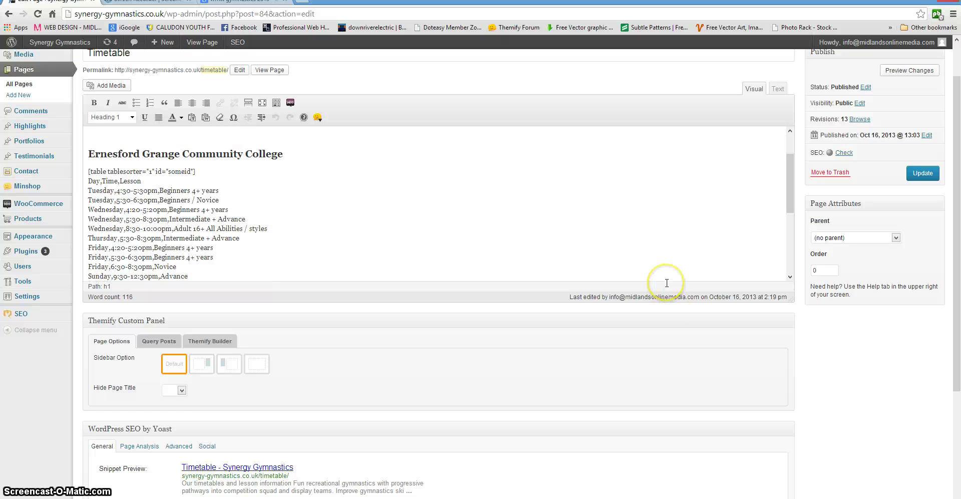
click(827, 288)
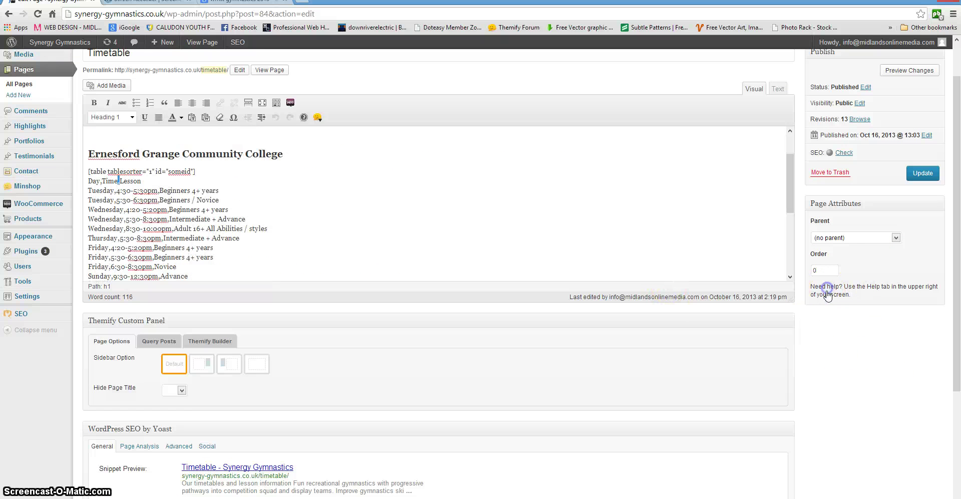
click(819, 287)
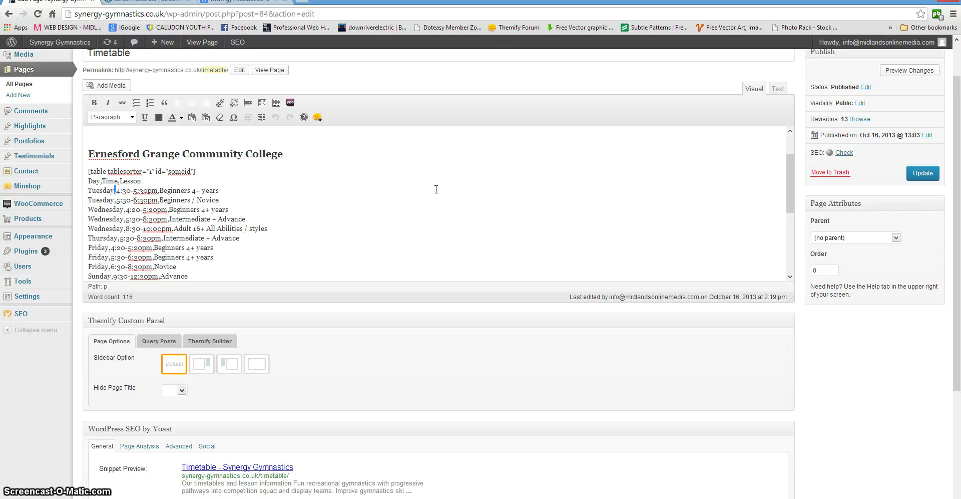
click(351, 213)
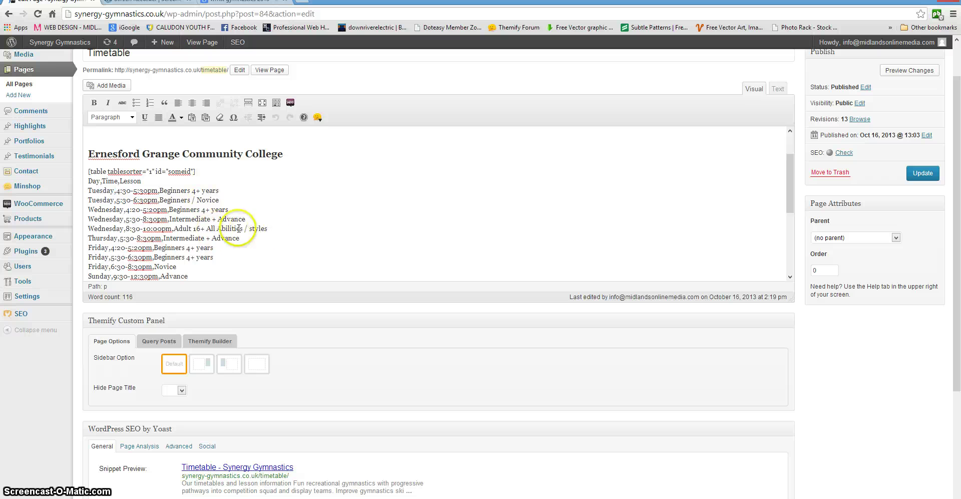
key(shift+Right)
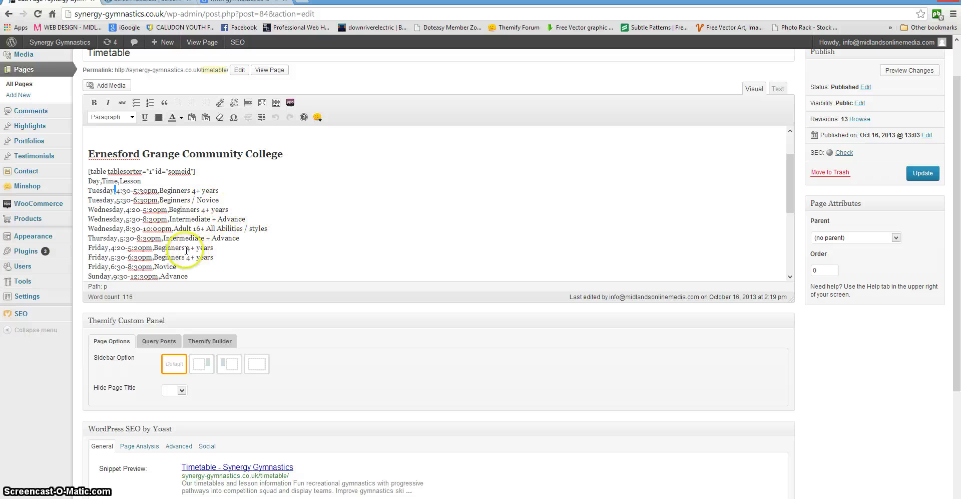
click(90, 244)
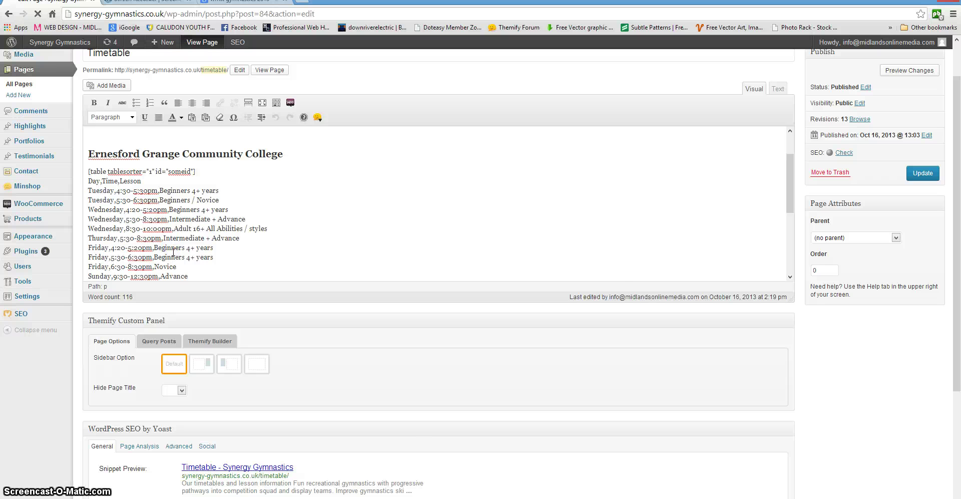
- Review the published Timetable page, comparing its lesson tables and reading on to the Coming soon section
scroll(98, 167, down, 1)
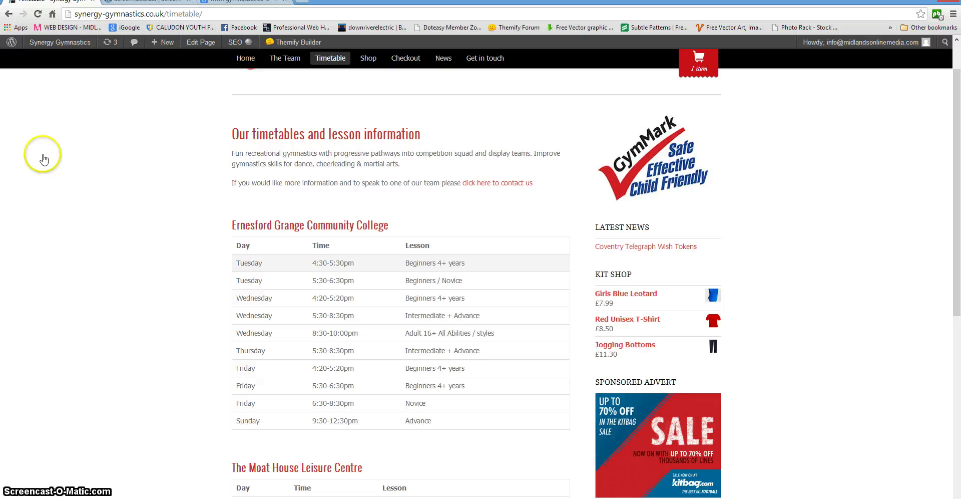
click(101, 166)
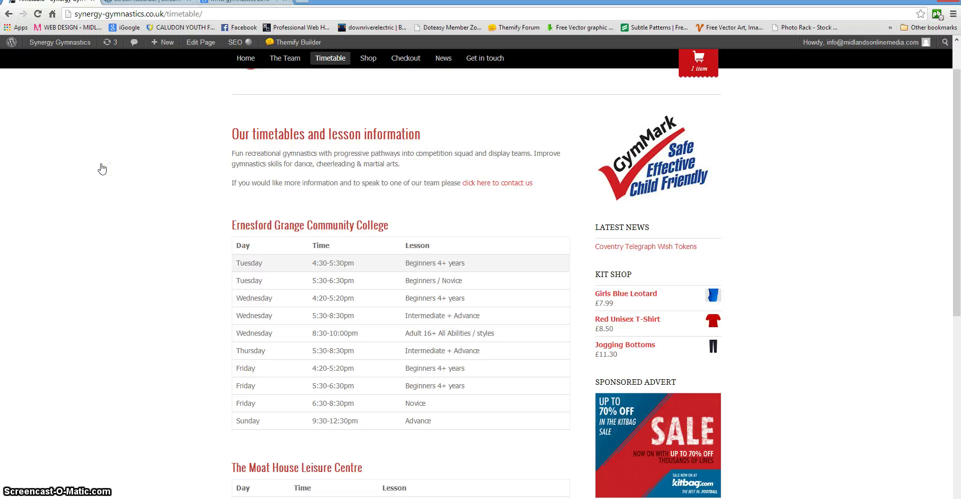
click(525, 162)
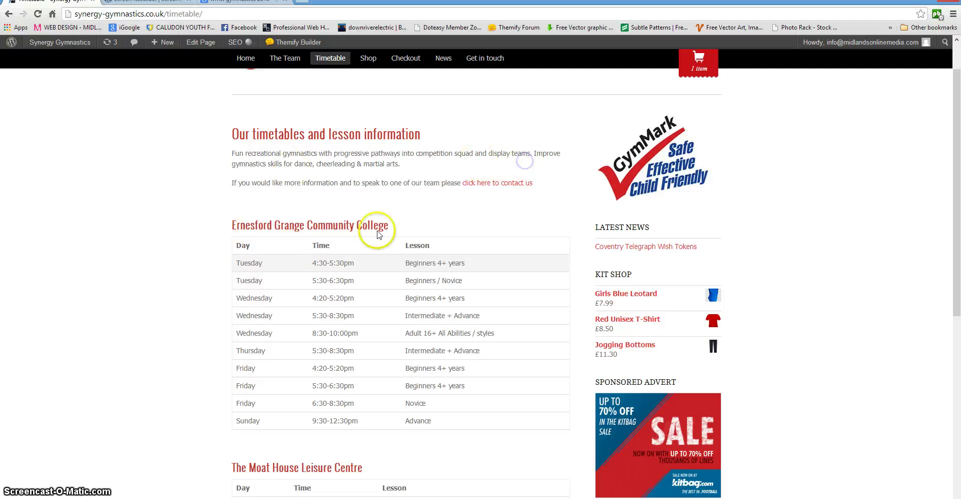
click(317, 133)
scroll(404, 332, down, 7)
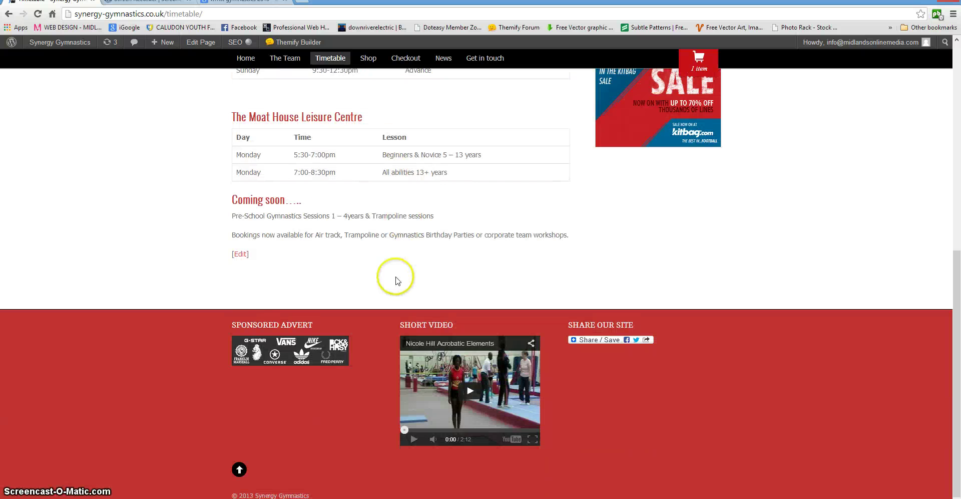
- Add the entry "Saturday,7:30pm,Beginner" below the last Friday entry of the Ernesford Grange table in the Timetable page editor
scroll(396, 279, up, 7)
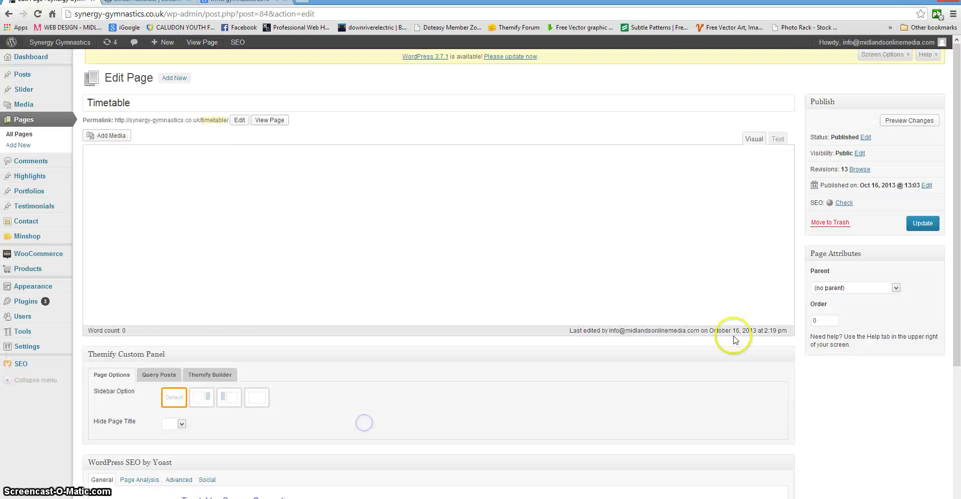
scroll(770, 330, down, 2)
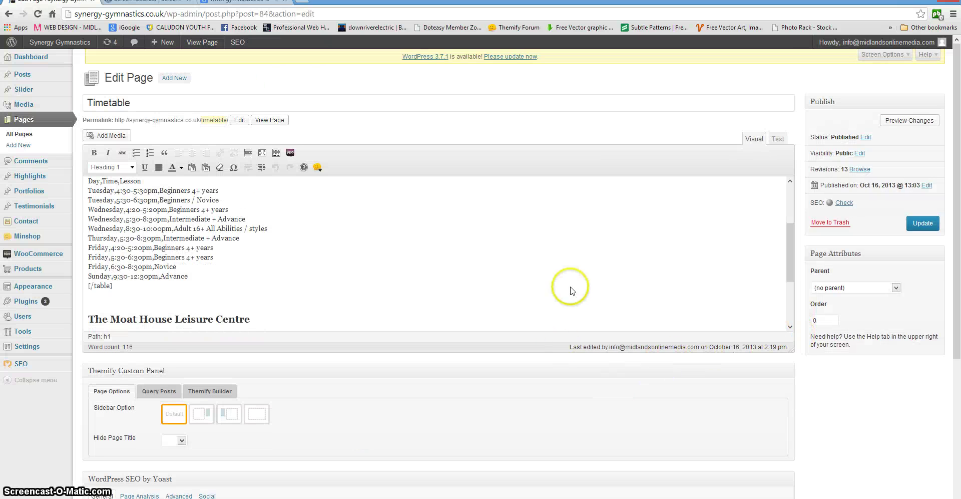
click(575, 259)
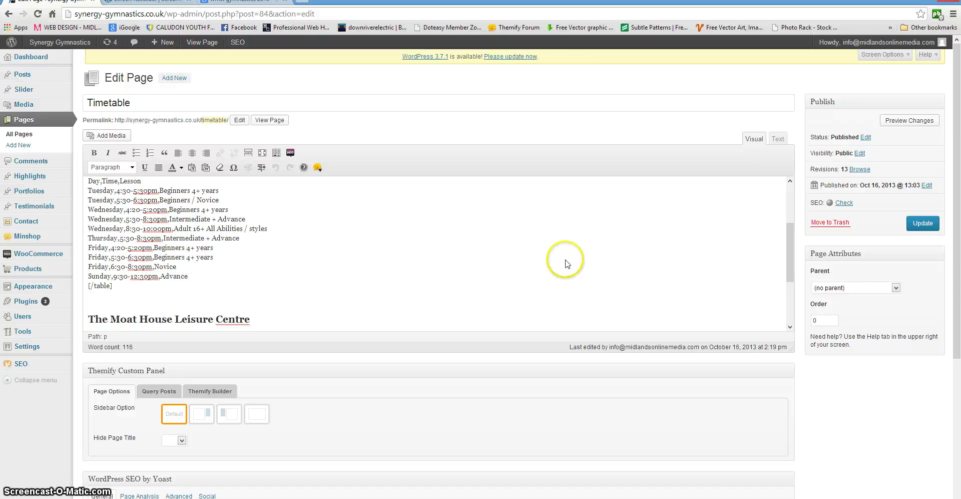
click(565, 259)
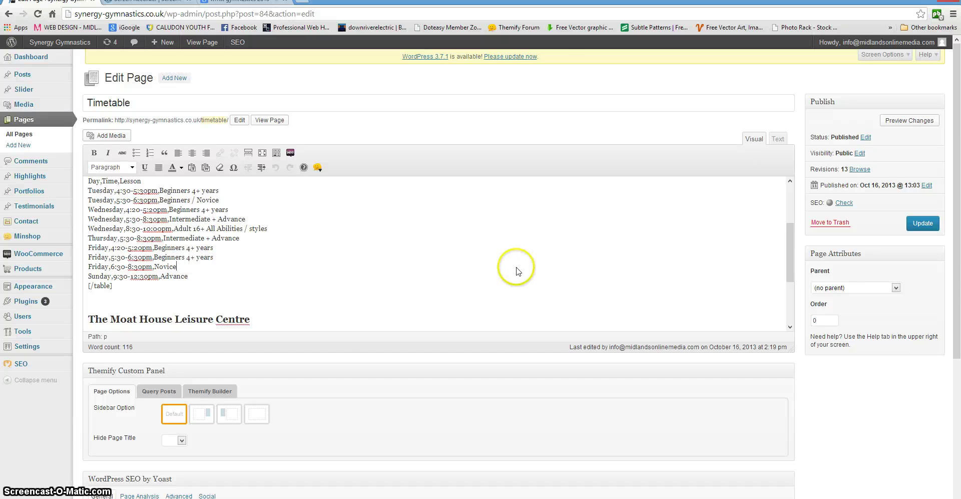
key(Return)
text(S)
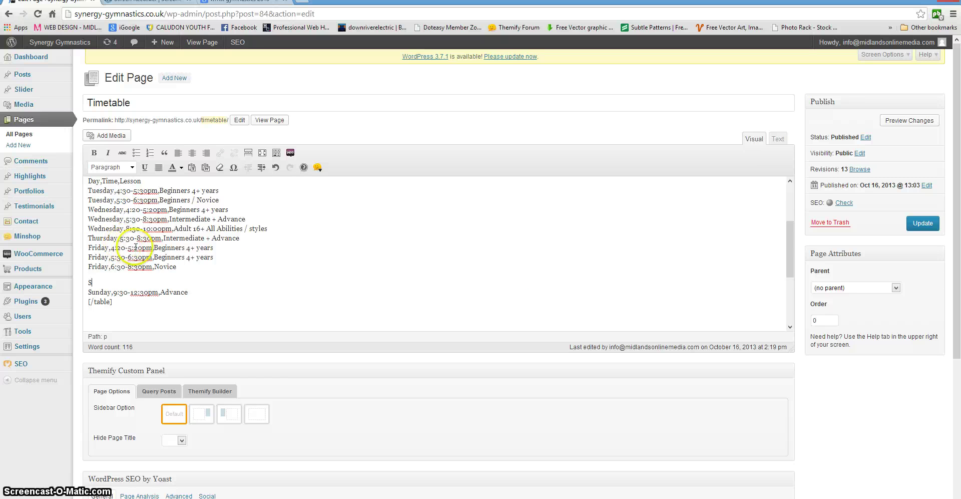
key(BackSpace)
key(BackSpace)
key(Return)
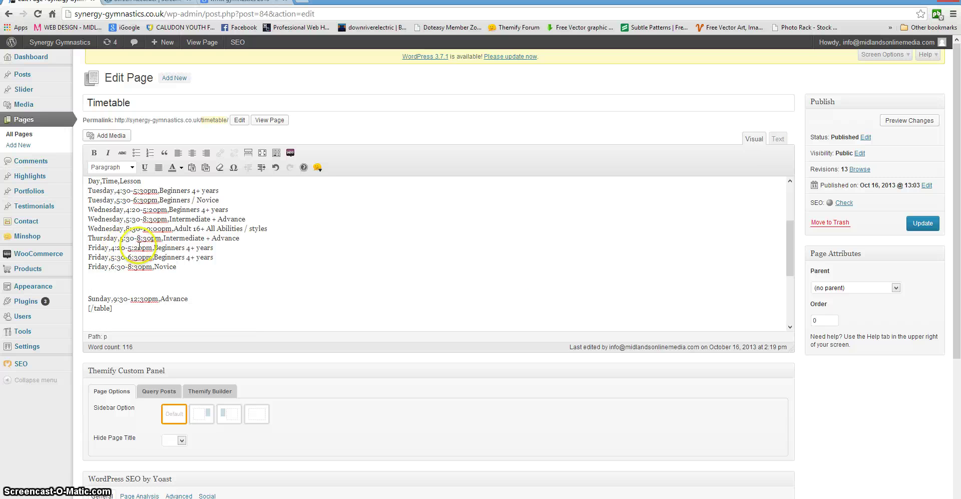
text(Saturda)
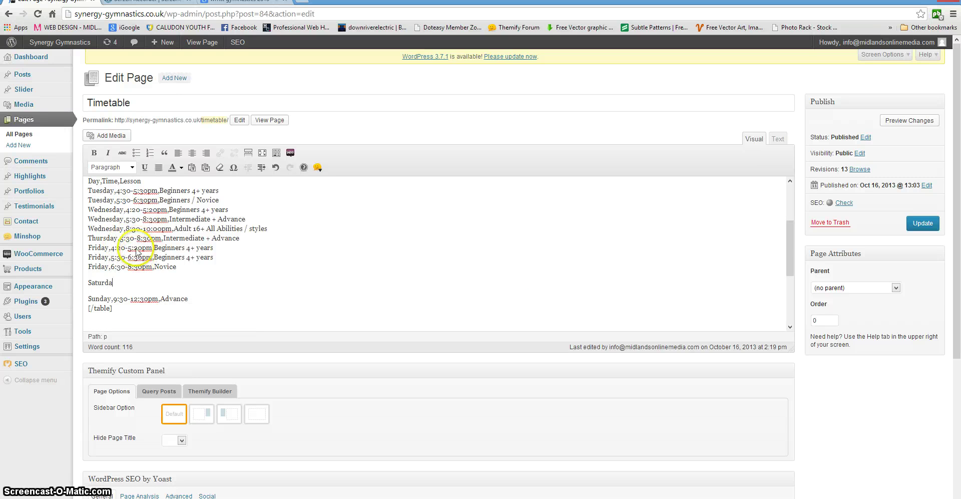
text(y,7)
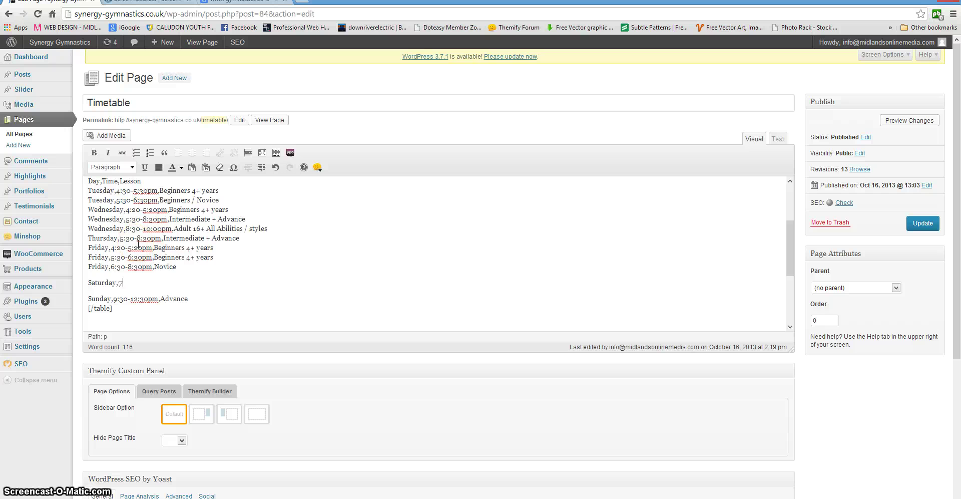
click(141, 253)
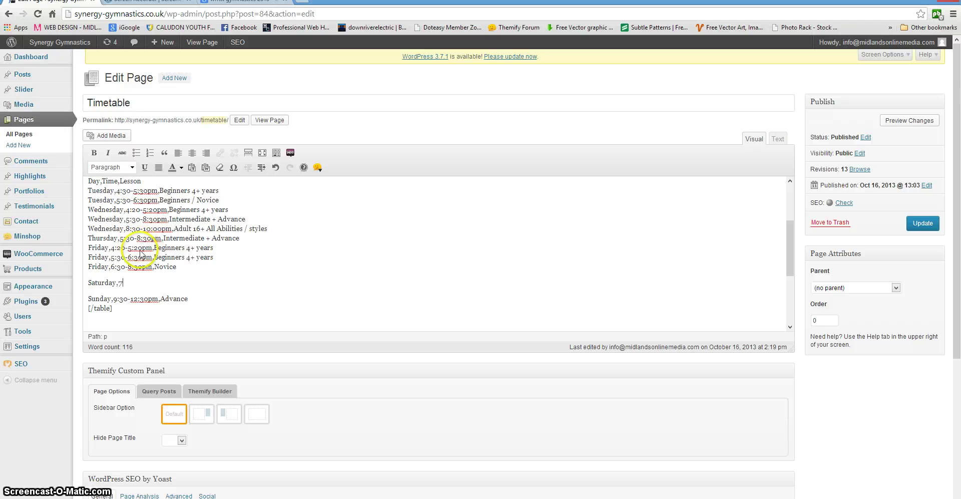
text(:30)
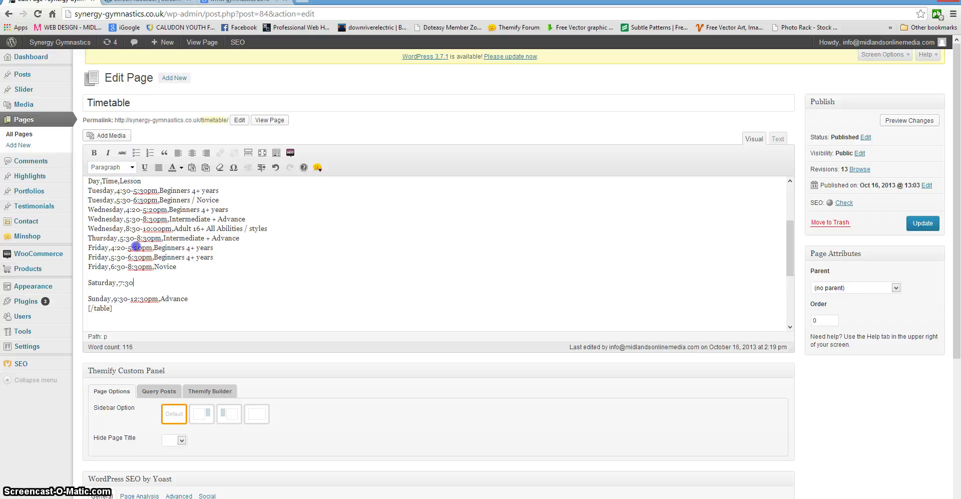
text(pm,Beginner)
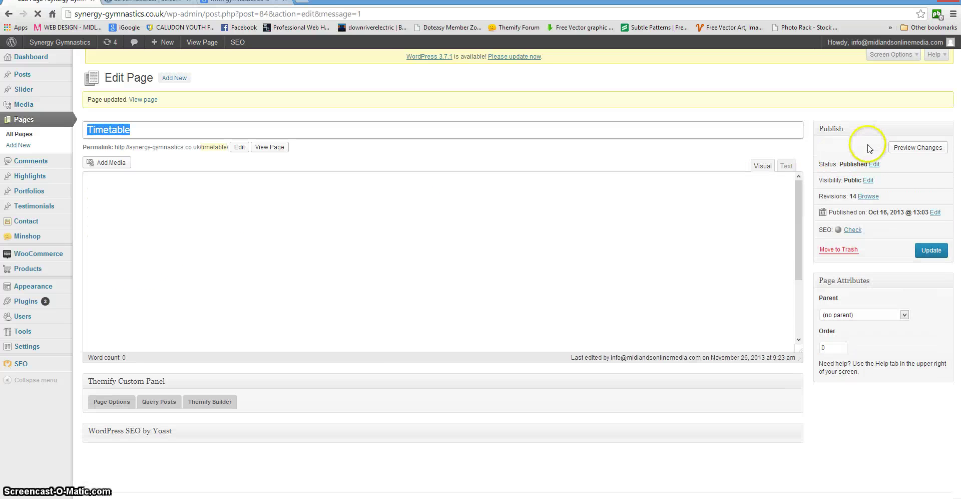
- Check the Saturday row in the Ernesford Grange table on the published Timetable page
click(869, 149)
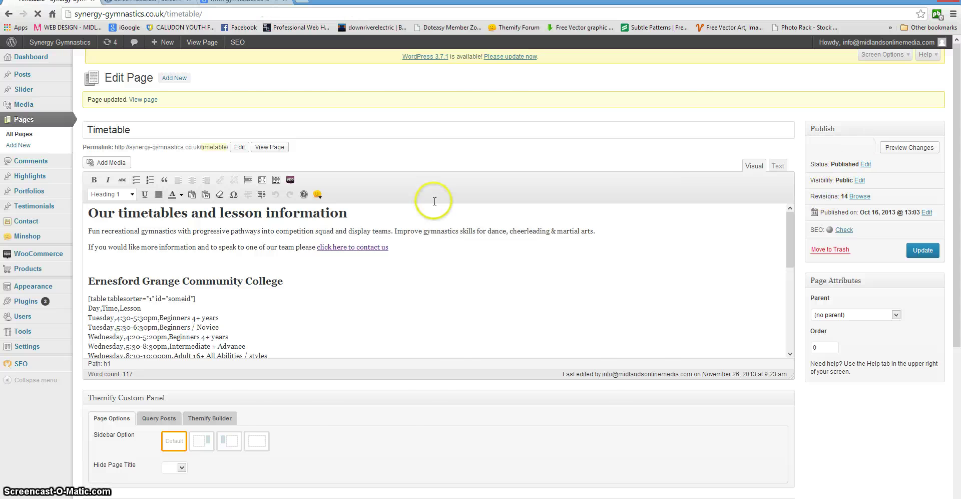
scroll(698, 129, down, 3)
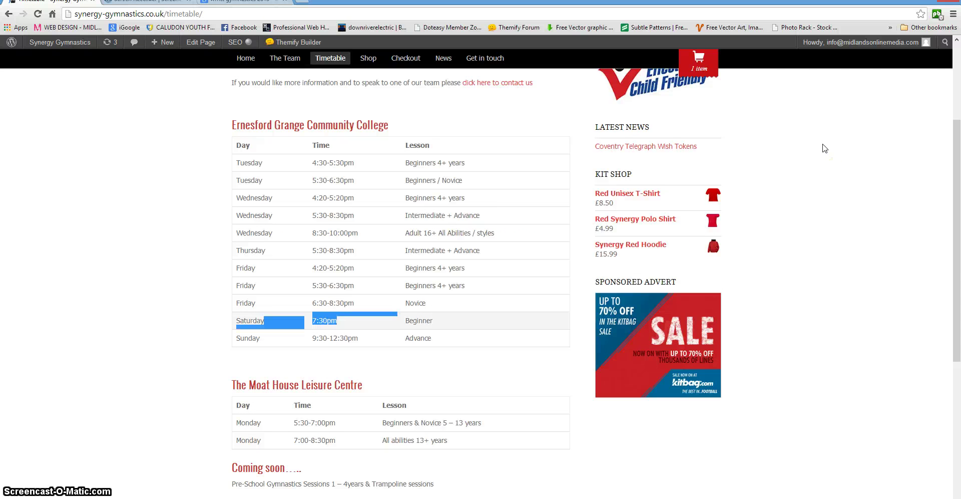
click(826, 148)
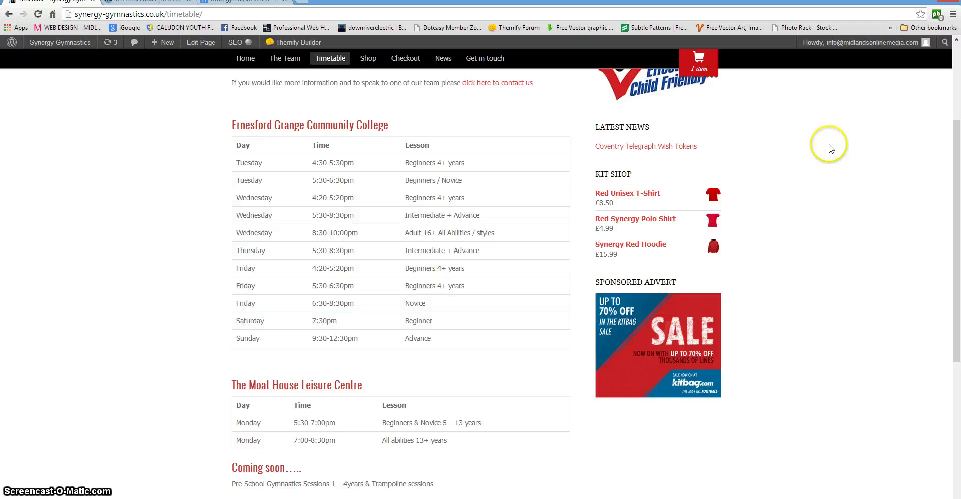
click(830, 147)
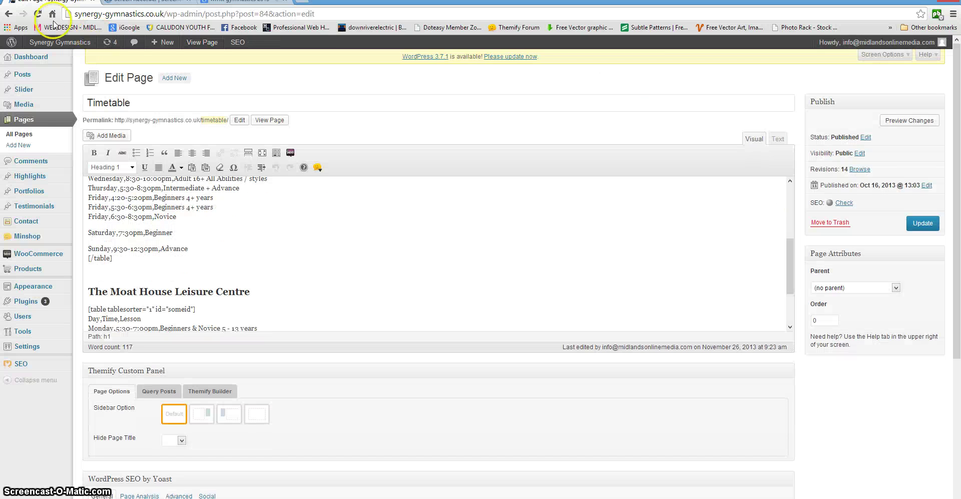
- Delete the Saturday entry and its blank lines from the Timetable page content, keeping the Sunday entry on its own line
key(shift+End)
key(BackSpace)
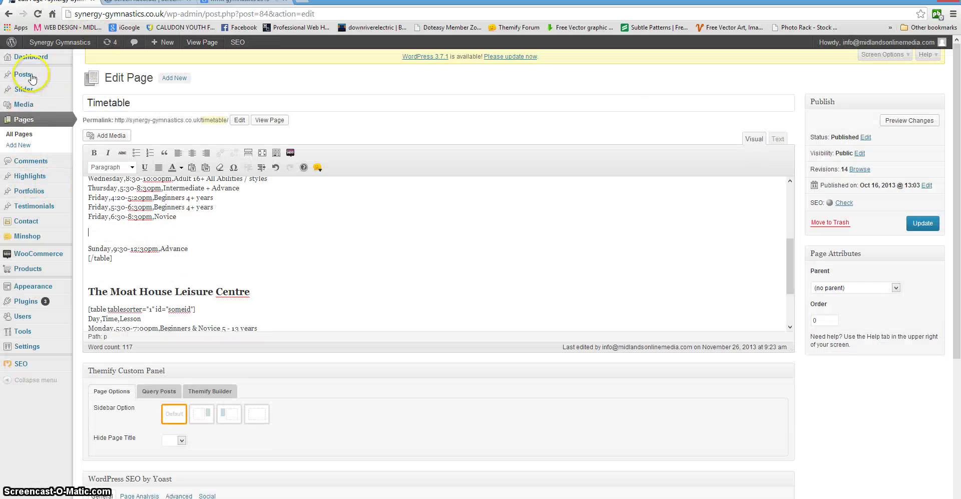
key(BackSpace)
key(Delete)
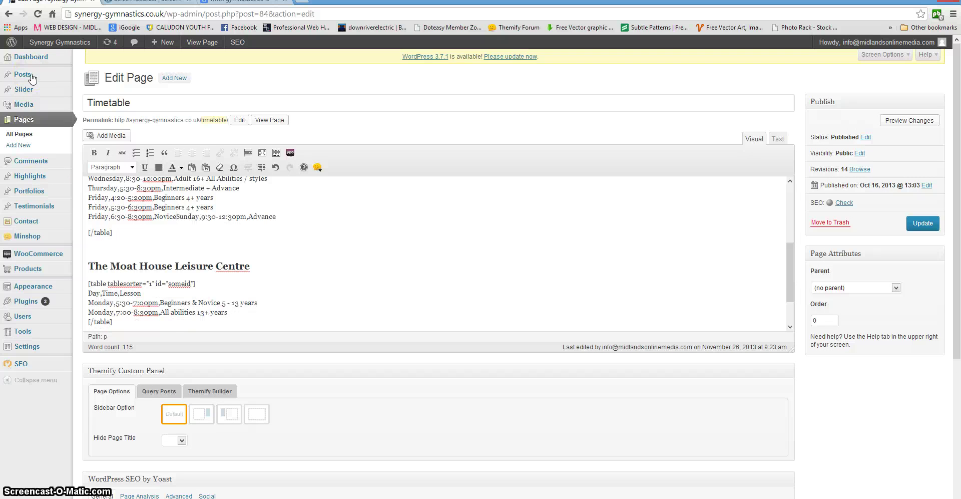
key(Return)
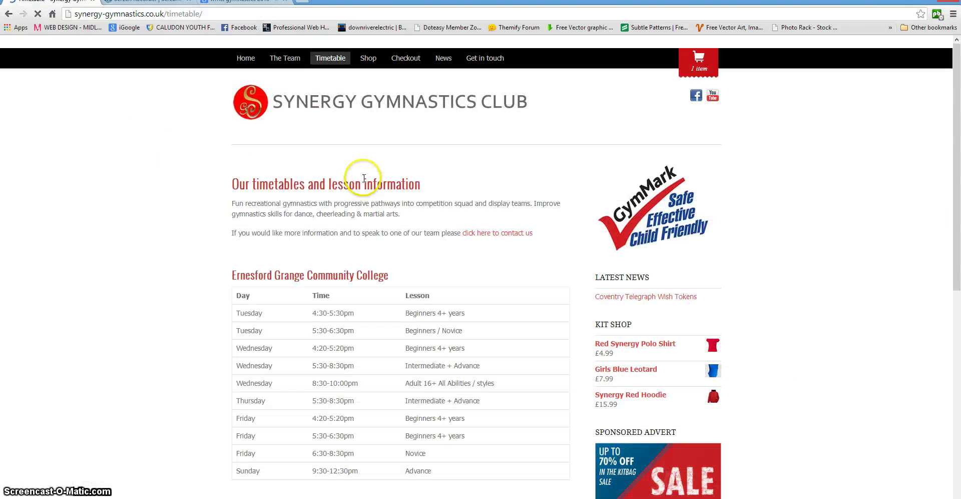
- Review both lesson tables on the published Timetable page after removing the Saturday entry
scroll(360, 180, down, 10)
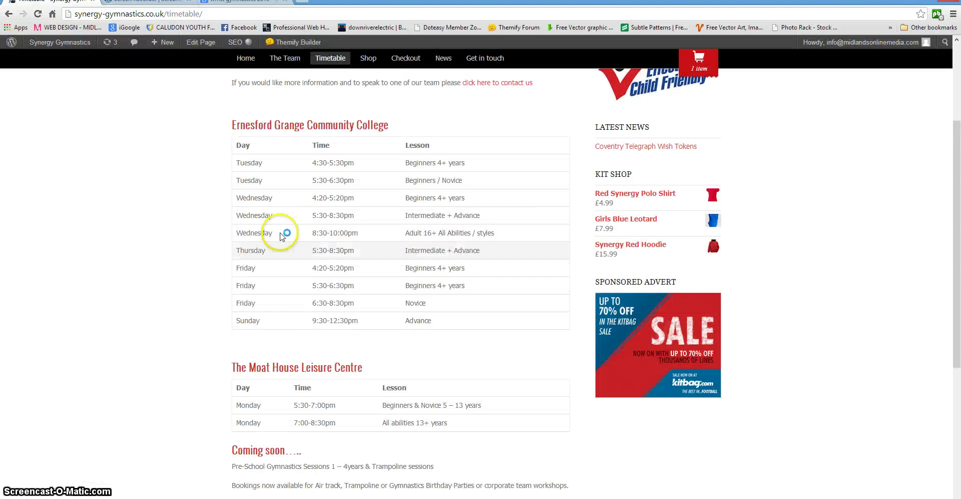
scroll(151, 210, down, 3)
scroll(183, 223, up, 8)
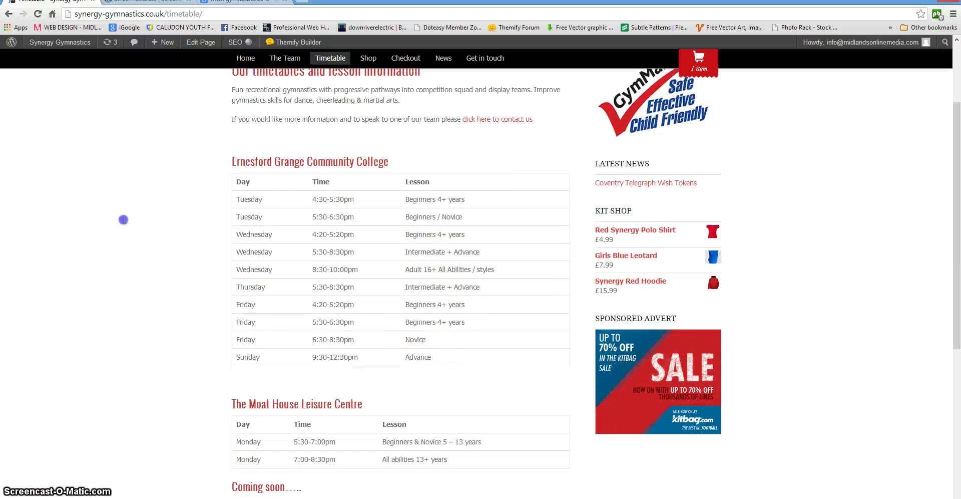
scroll(108, 219, down, 4)
scroll(90, 219, down, 1)
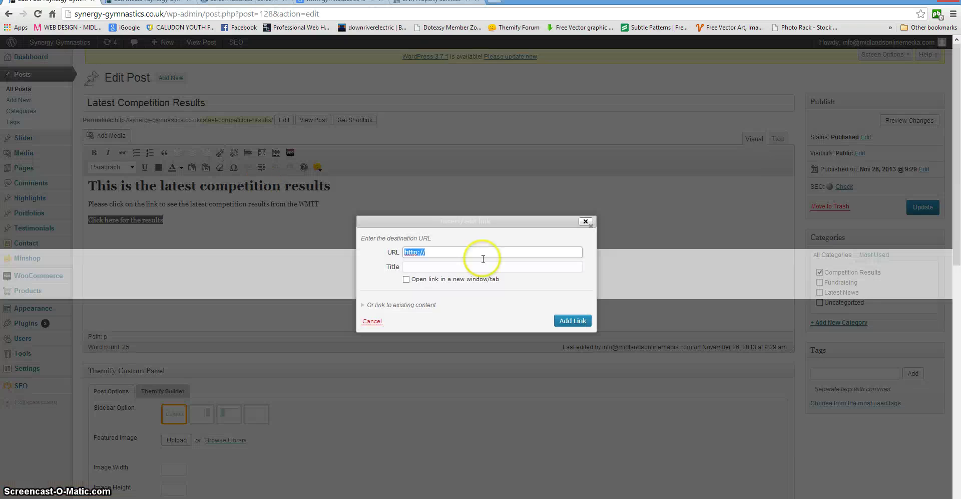
- Link "Click here for the results" to the uploaded Gymnastics-Competition-Results-Oct-19.pdf, opening in a new window/tab, and update the post
right_click(440, 254)
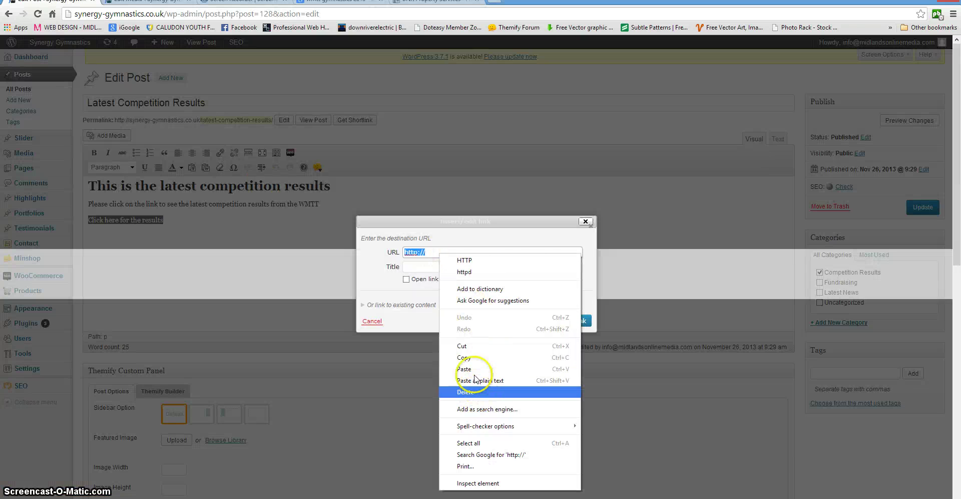
click(473, 366)
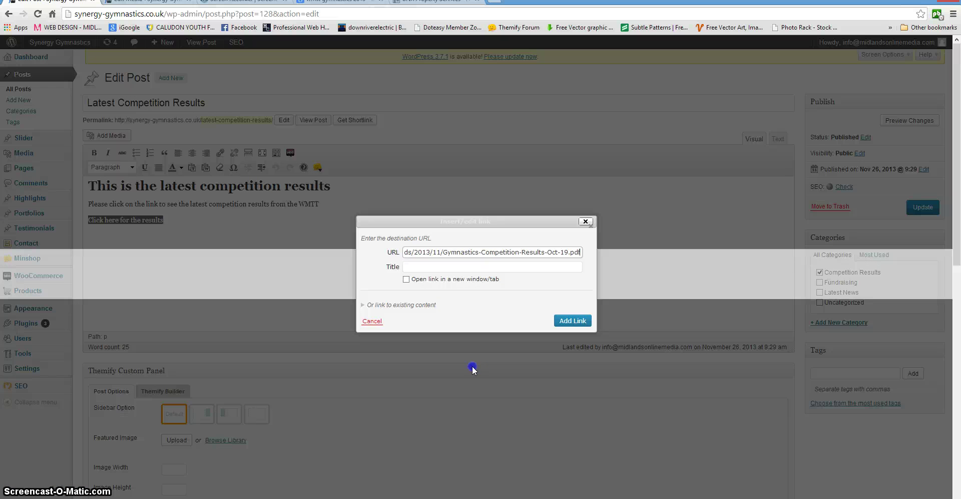
click(406, 279)
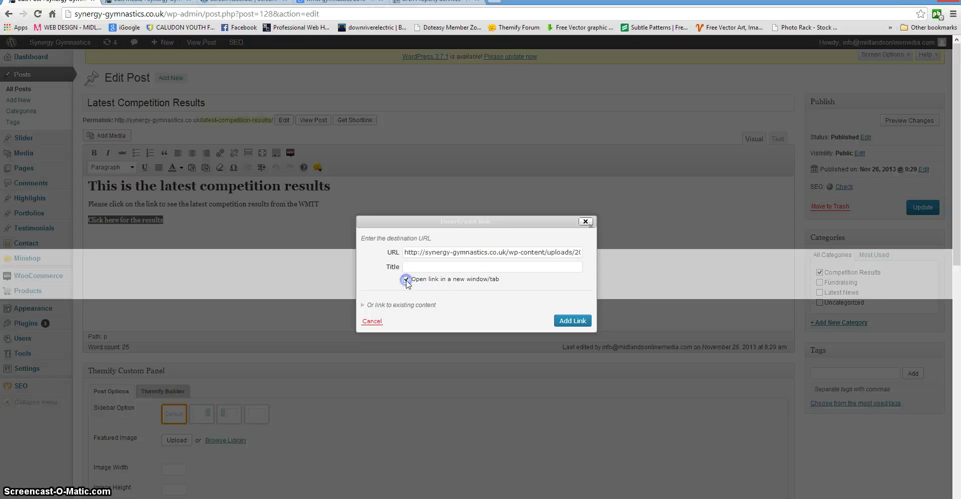
click(576, 320)
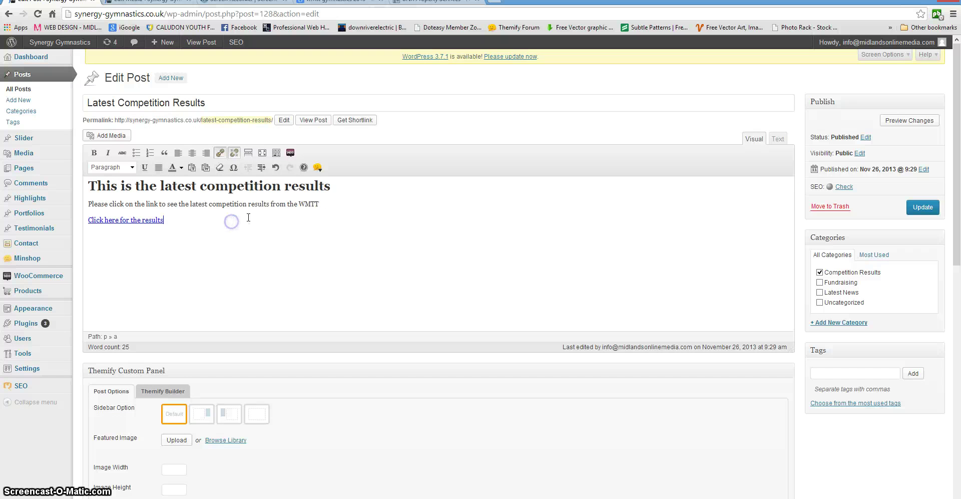
click(935, 212)
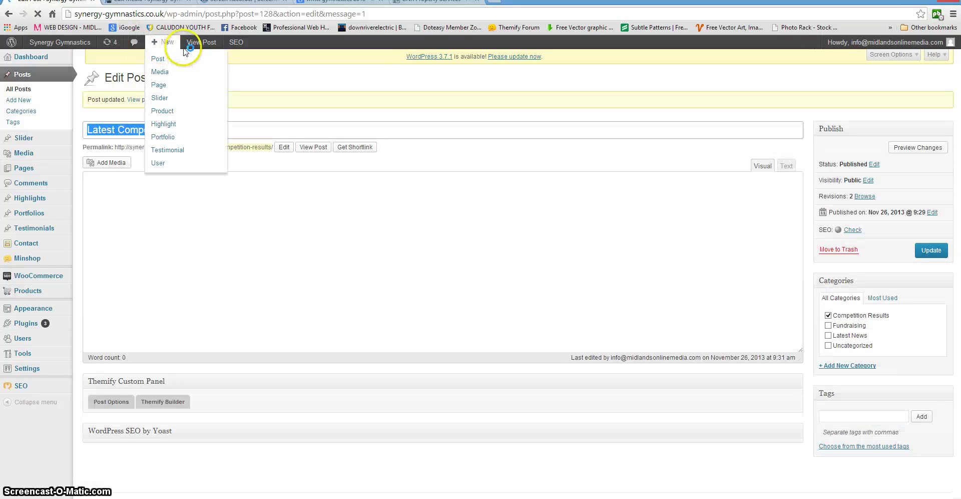
- View the published Latest Competition Results post, test its link to the results PDF, and close the PDF
click(186, 48)
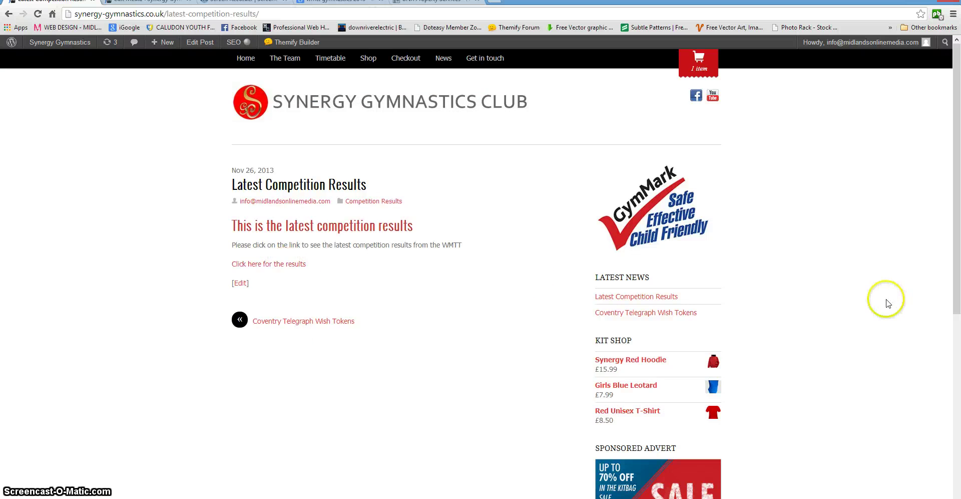
scroll(881, 299, down, 2)
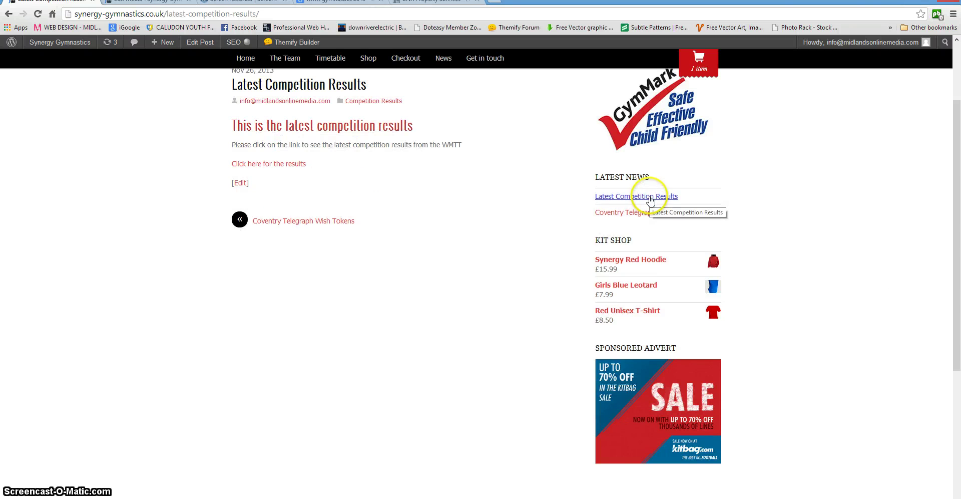
scroll(501, 220, up, 2)
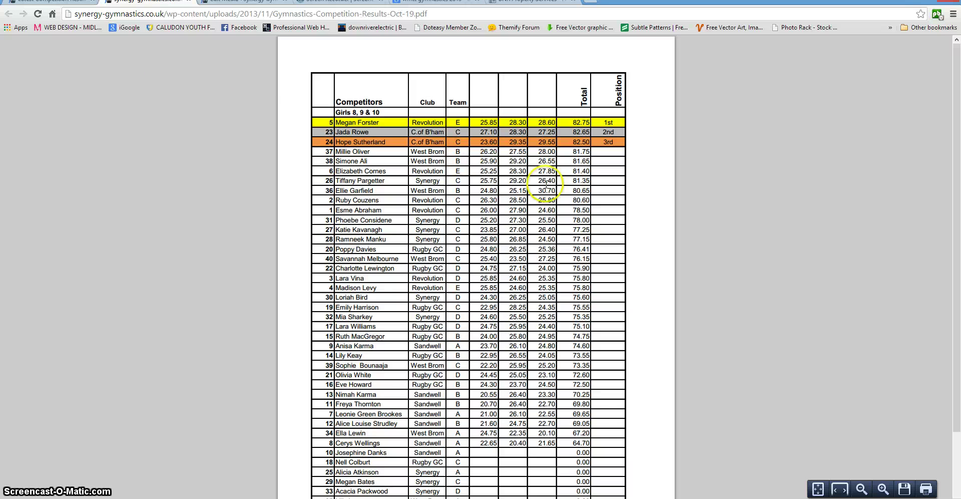
click(189, 1)
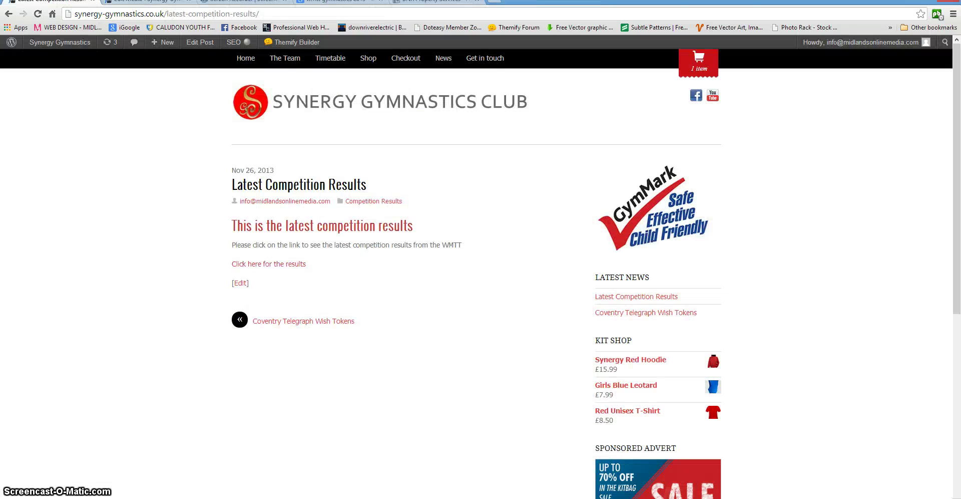
- Go to the public home page and open the Latest Competition Results post from its Latest News section
click(246, 104)
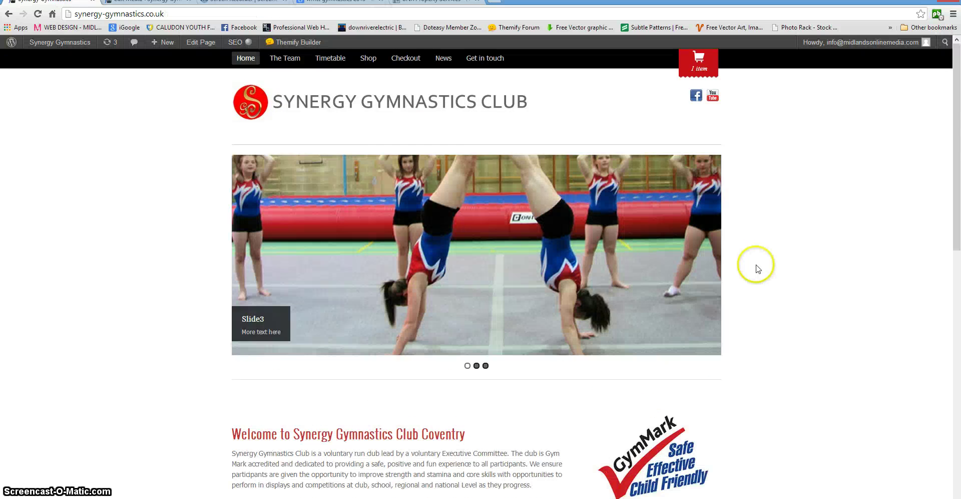
scroll(801, 260, down, 3)
scroll(788, 253, down, 2)
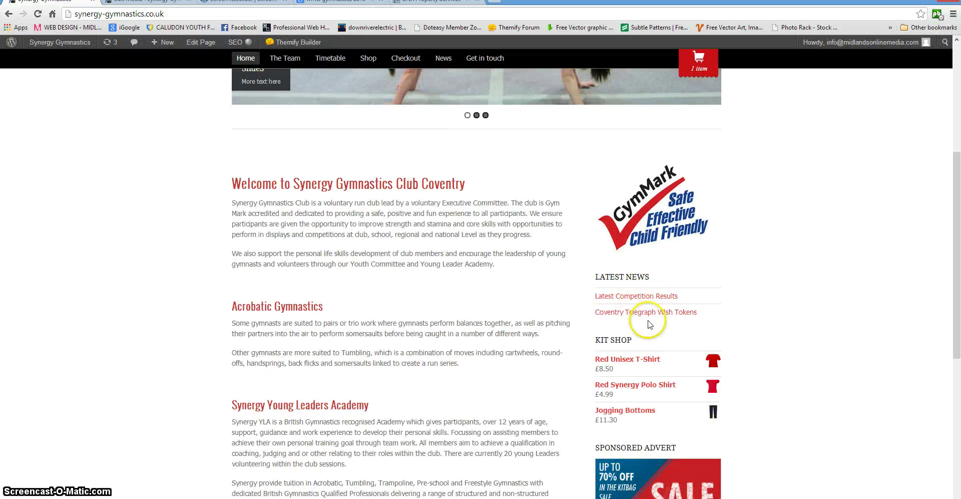
click(640, 297)
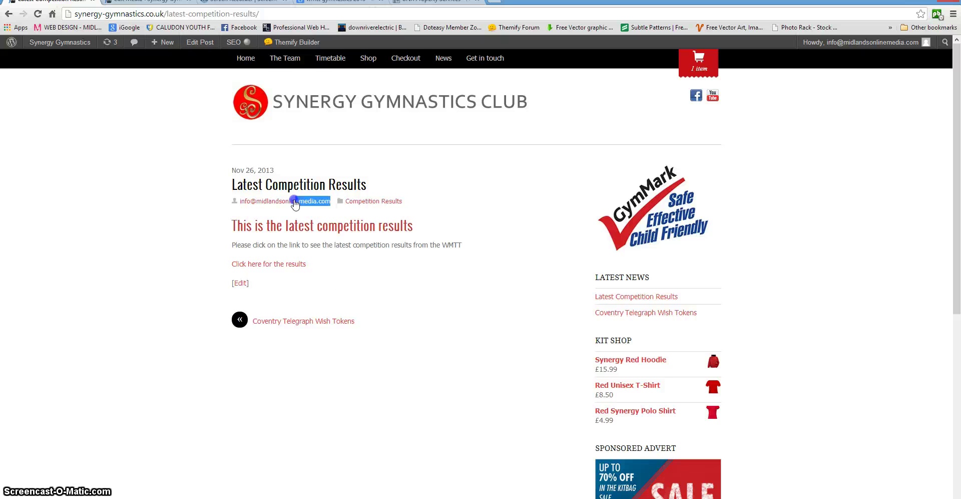
- Highlight the author name under the Latest Competition Results title and open the author's page of posts
click(270, 216)
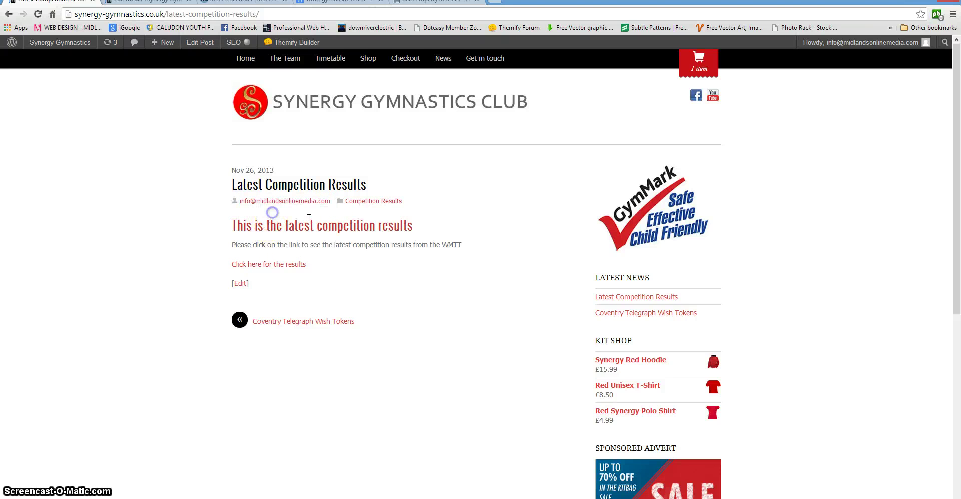
drag(326, 202, 248, 202)
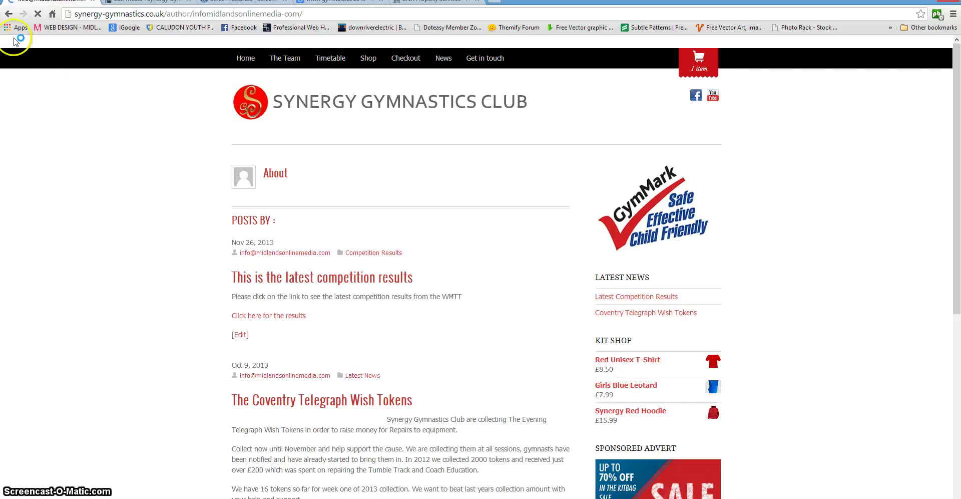
- Return to editing the Latest Competition Results post and upload the slider1 image for the empty line below the results link
mouse_move(36, 45)
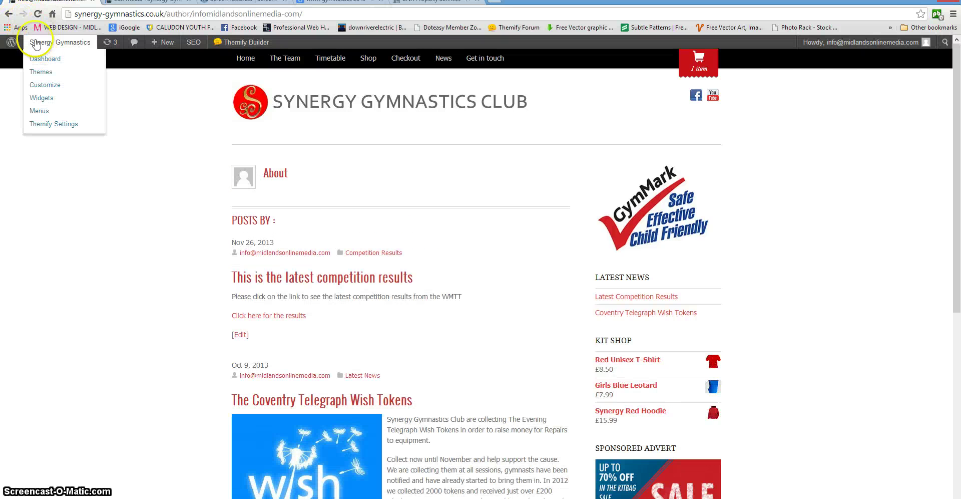
click(8, 14)
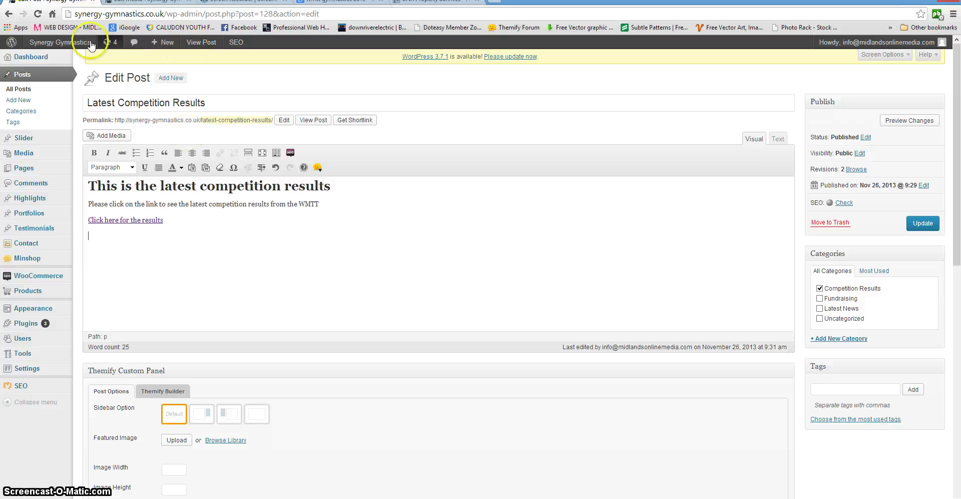
click(110, 236)
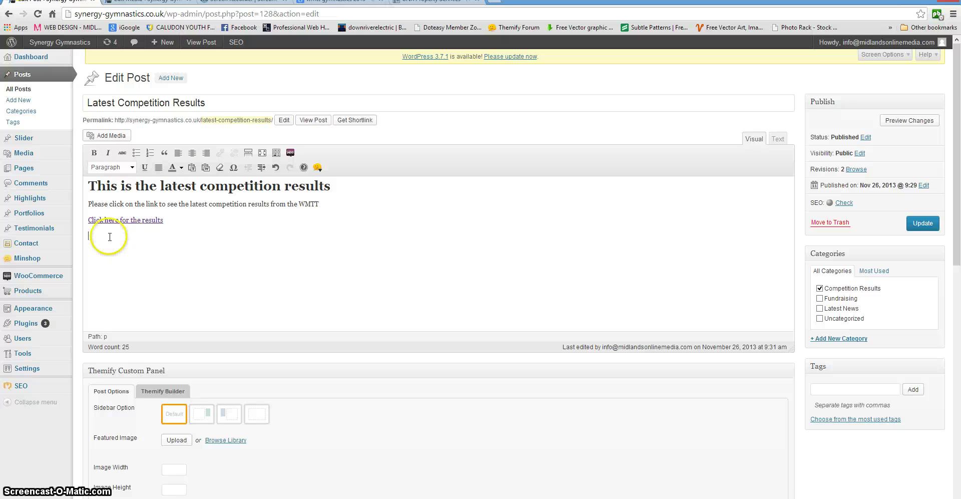
click(107, 135)
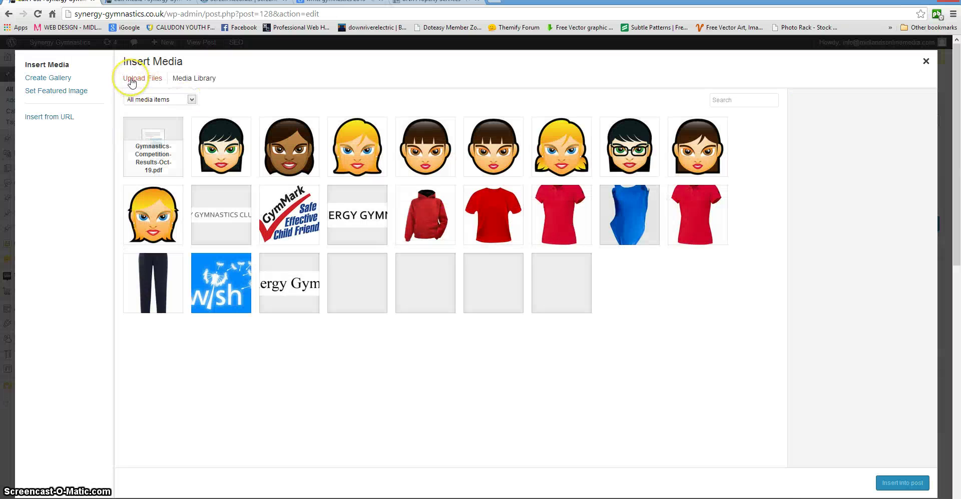
click(131, 82)
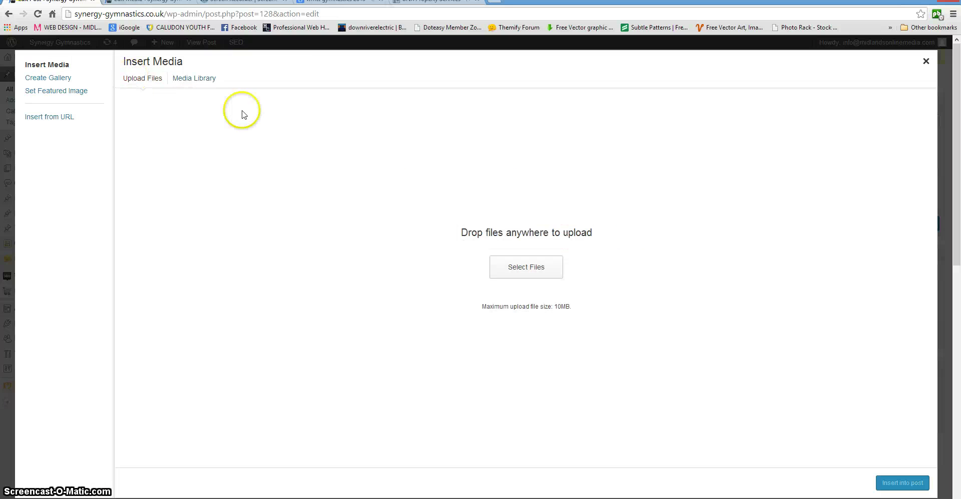
click(515, 262)
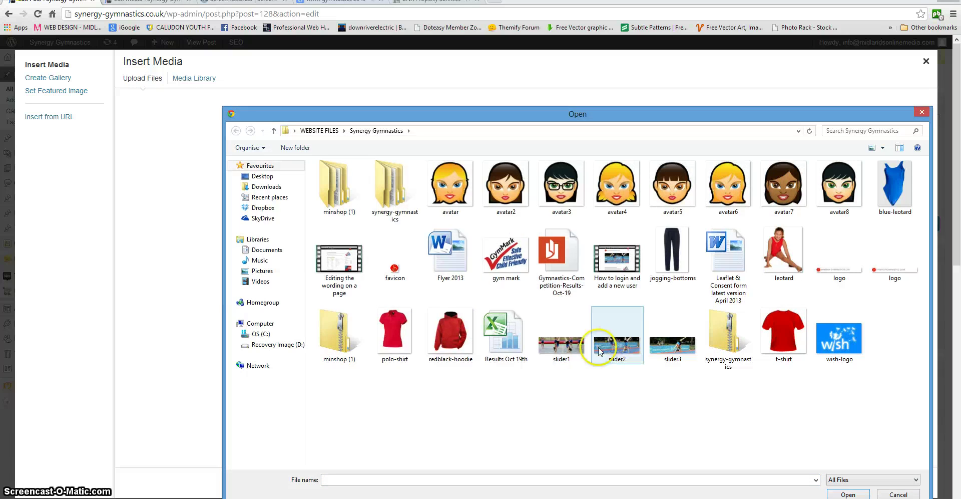
click(559, 351)
double_click(559, 350)
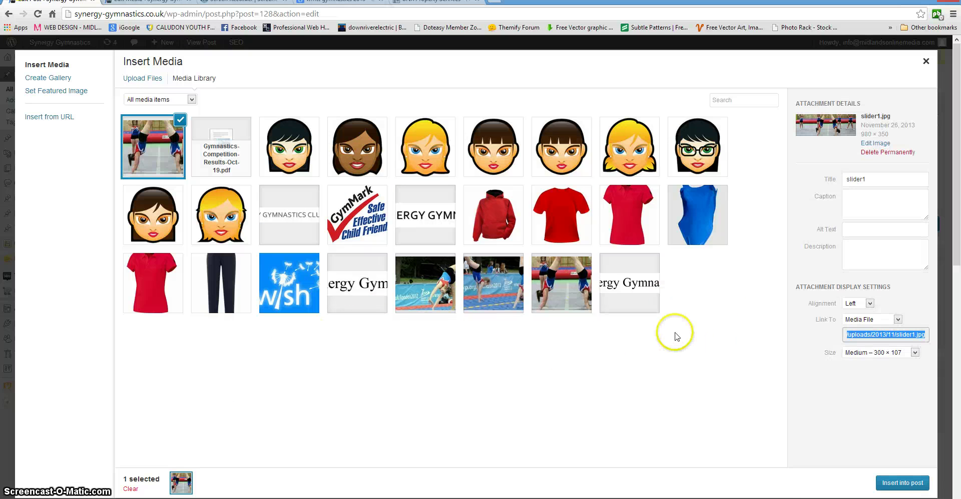
- Insert the slider1 image into the post at size Medium – 300 × 107
click(902, 353)
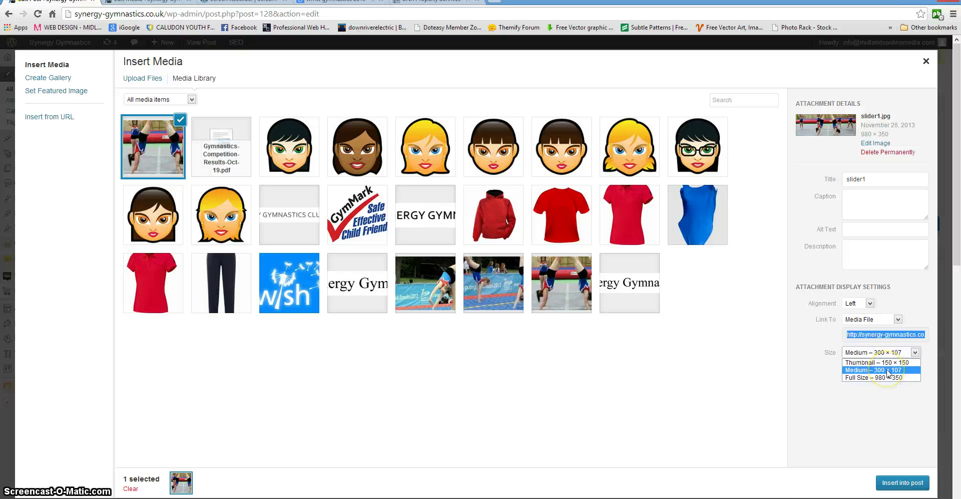
click(889, 370)
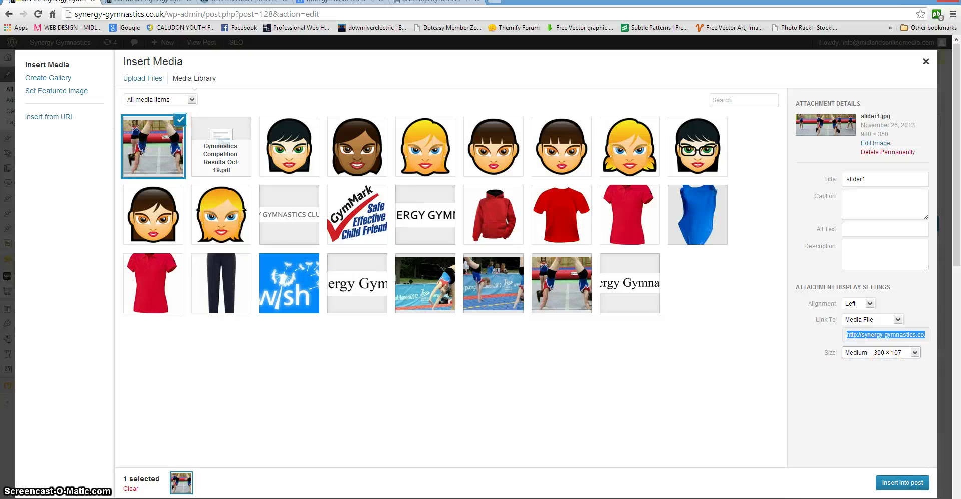
click(899, 481)
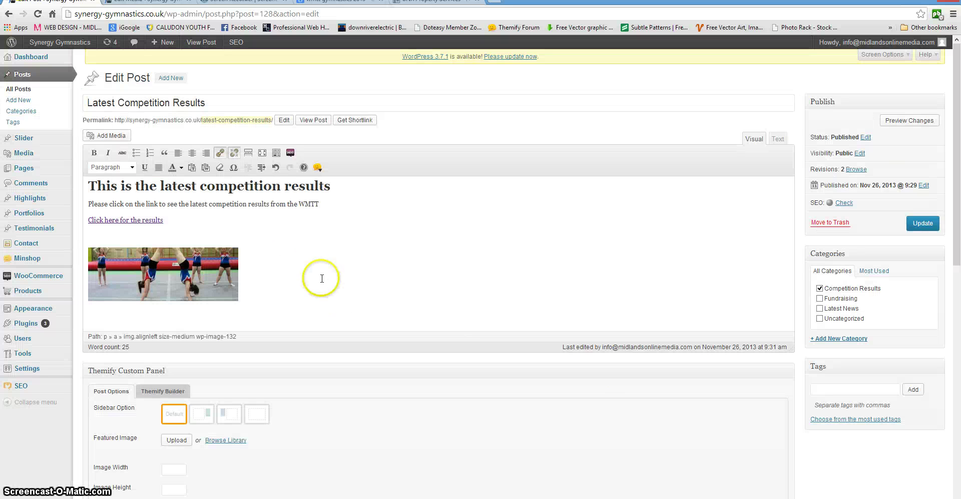
- Update the post and view the published Latest Competition Results page with its image
click(397, 253)
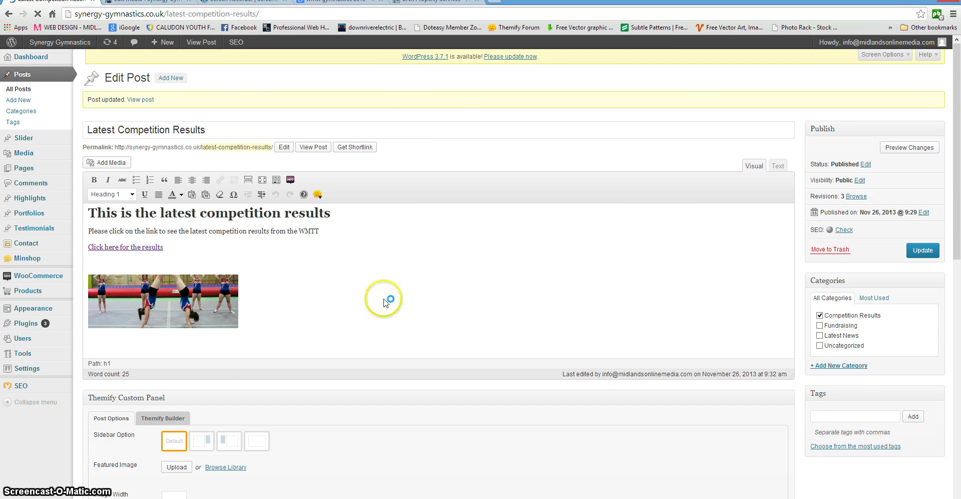
scroll(446, 294, down, 3)
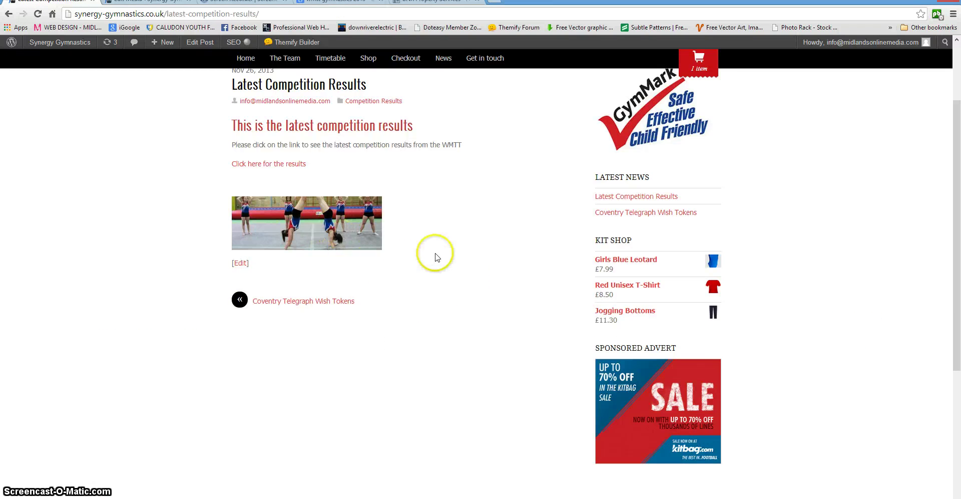
scroll(434, 253, up, 2)
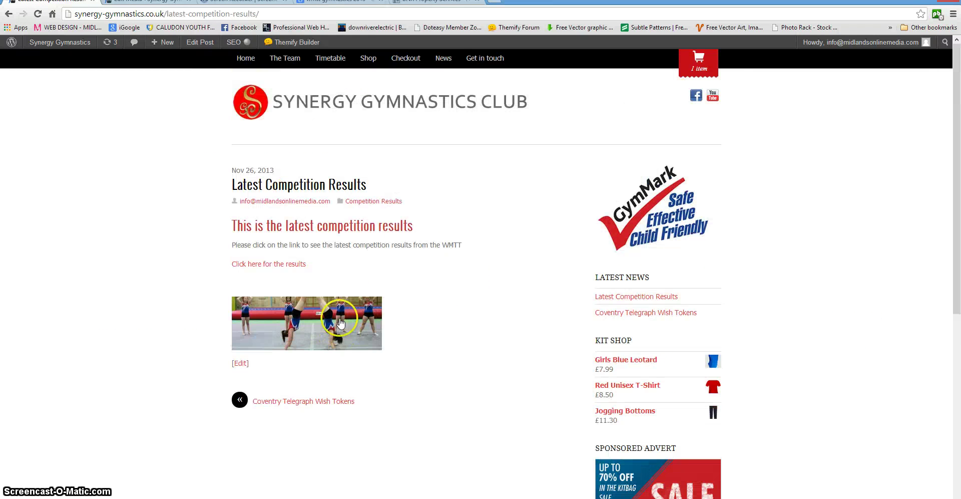
- Reopen the Latest Competition Results post for editing, delete the slider1 image from its content, and update the post
click(211, 45)
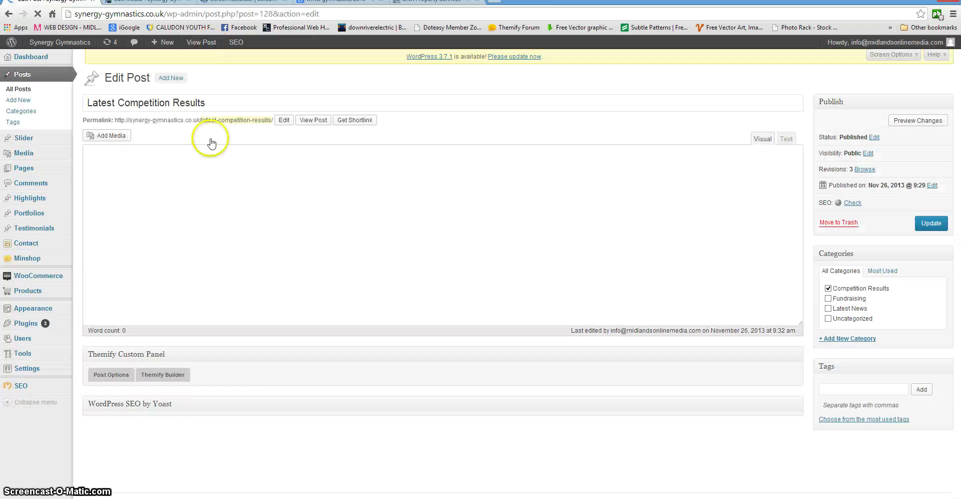
scroll(287, 212, down, 3)
scroll(287, 213, up, 2)
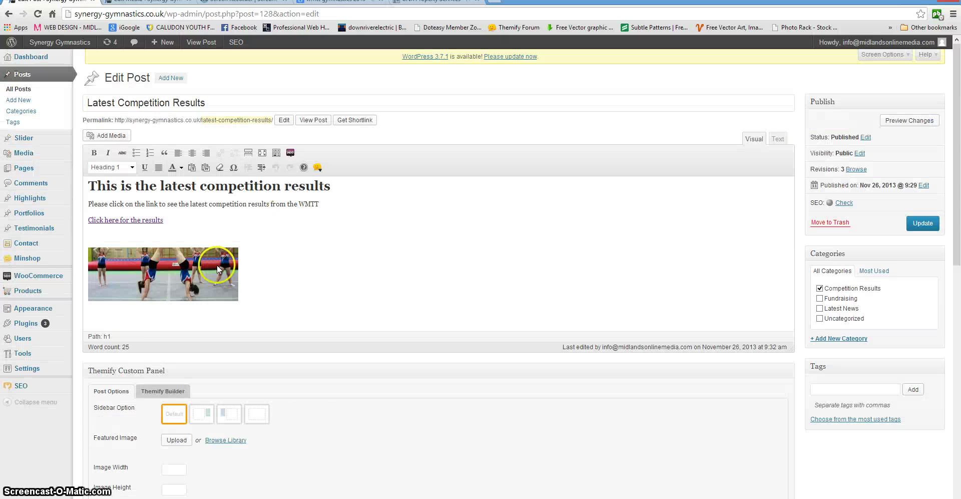
click(197, 260)
click(190, 278)
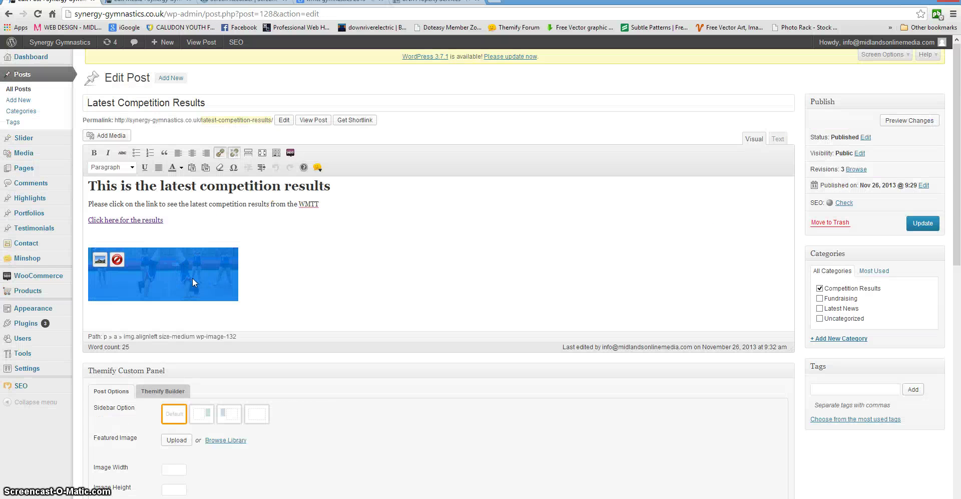
click(216, 275)
click(337, 274)
click(206, 264)
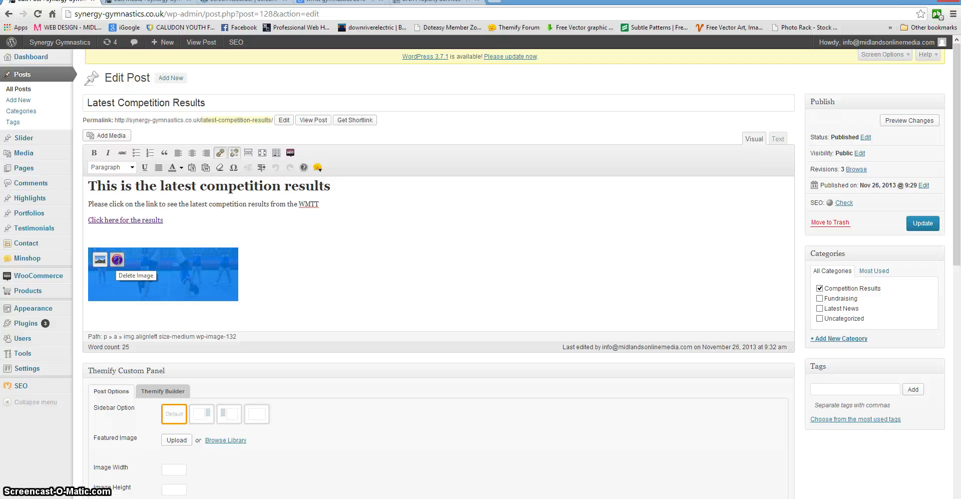
click(117, 260)
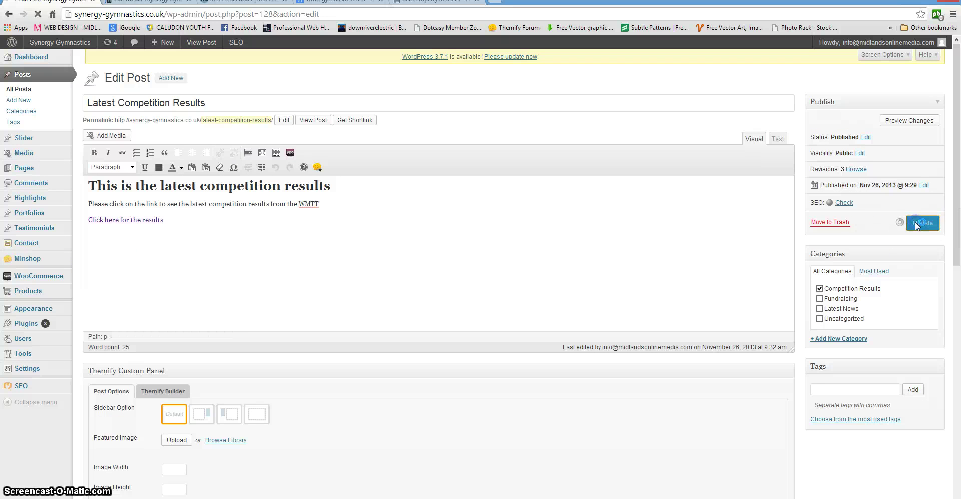